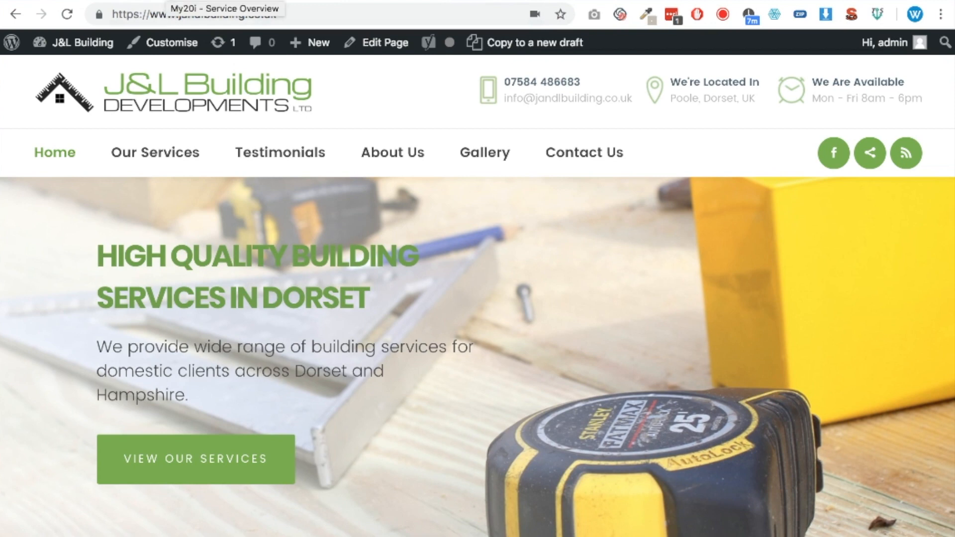
Switch to the 20i hosting control panel, search its tools for "dom" and open the Manage Domain Names page
click(174, 1)
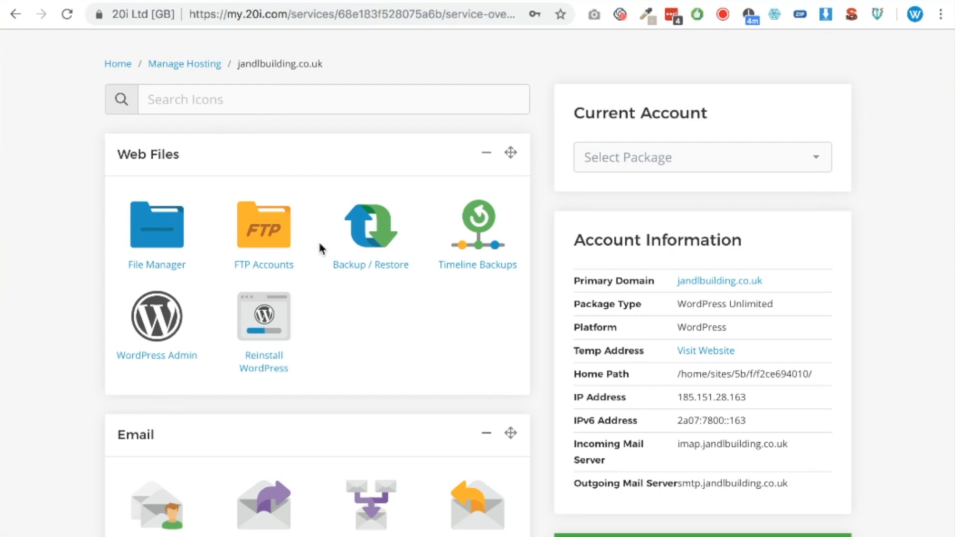
click(321, 96)
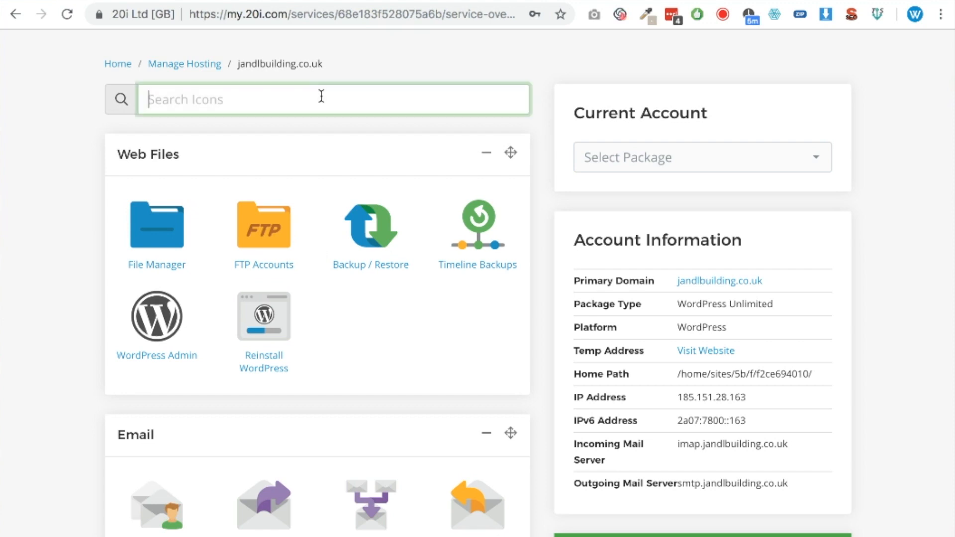
text(dom)
click(148, 218)
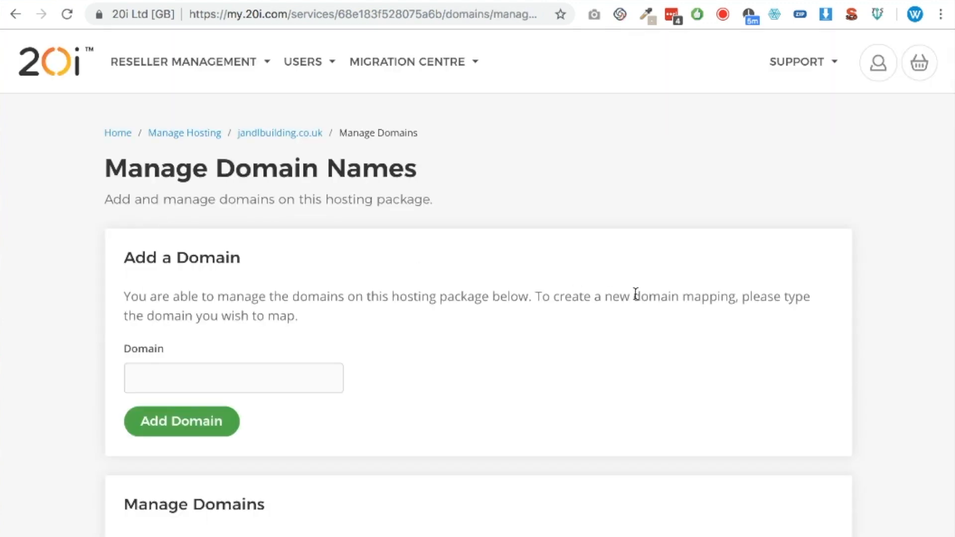
Copy the domain name jmabuildersdorset.co.uk from the list of domains on the hosting package
scroll(641, 388, down, 2)
scroll(640, 376, up, 2)
scroll(642, 388, down, 2)
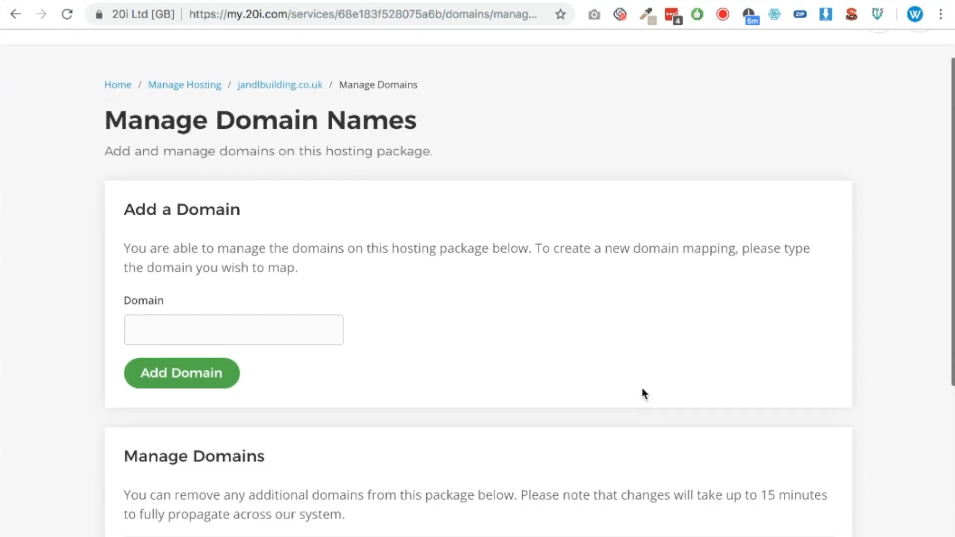
scroll(641, 394, down, 4)
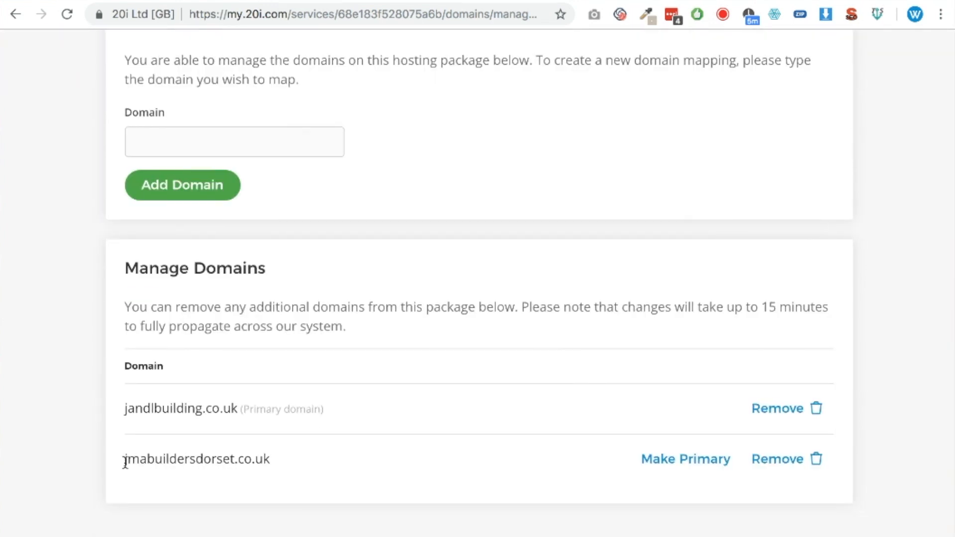
scroll(126, 462, down, 1)
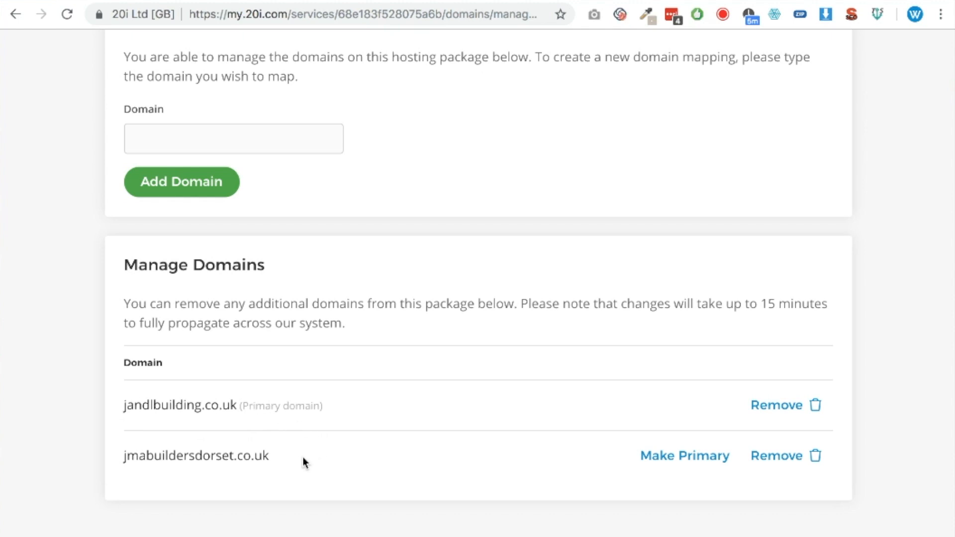
drag(294, 460, 125, 456)
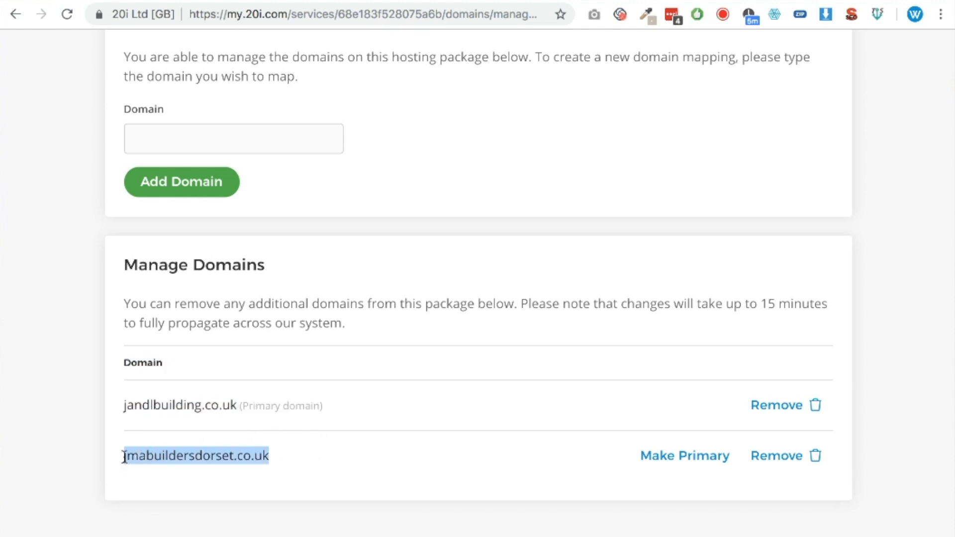
click(342, 462)
drag(273, 457, 121, 456)
key(super+c)
Return to the jandlbuilding.co.uk package overview, search its tools for "php" and open phpMyAdmin
scroll(189, 458, up, 4)
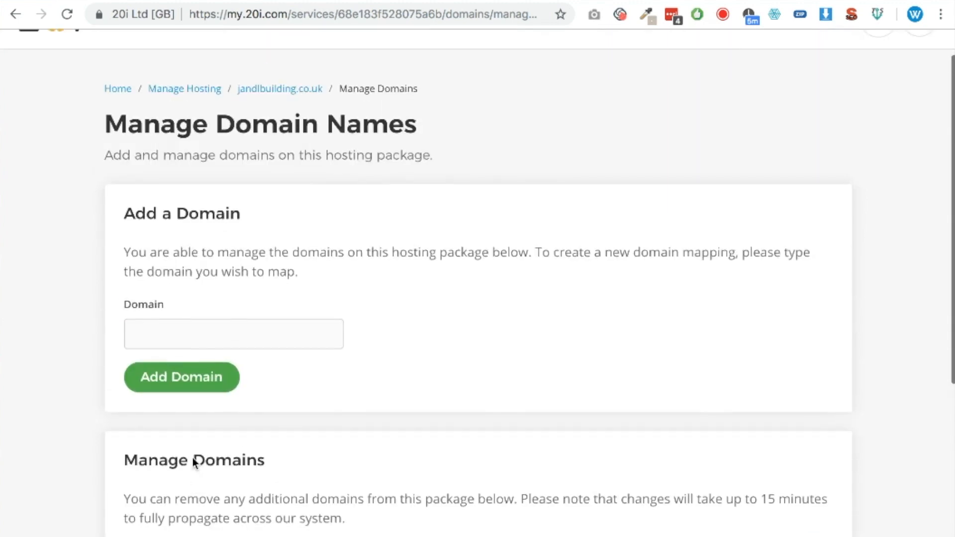
click(291, 137)
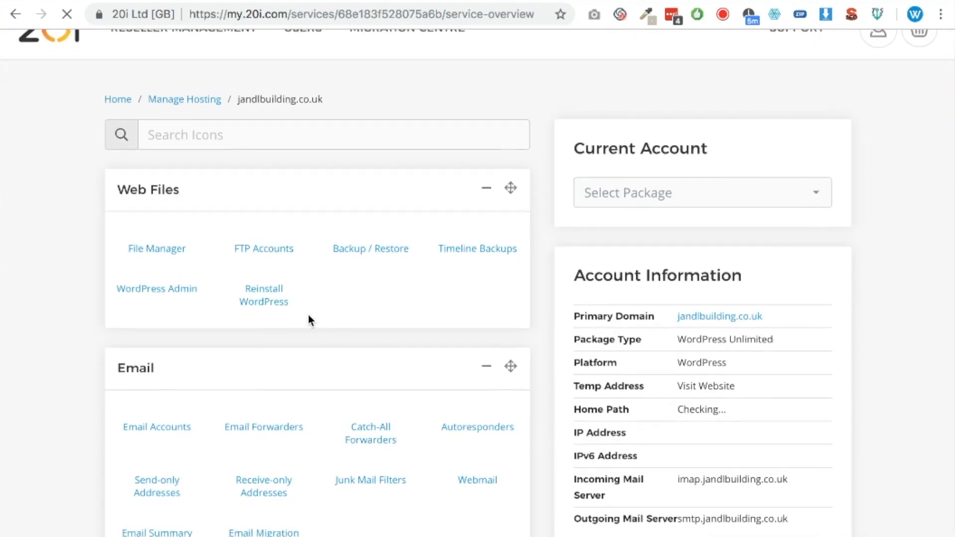
scroll(308, 318, down, 2)
click(225, 86)
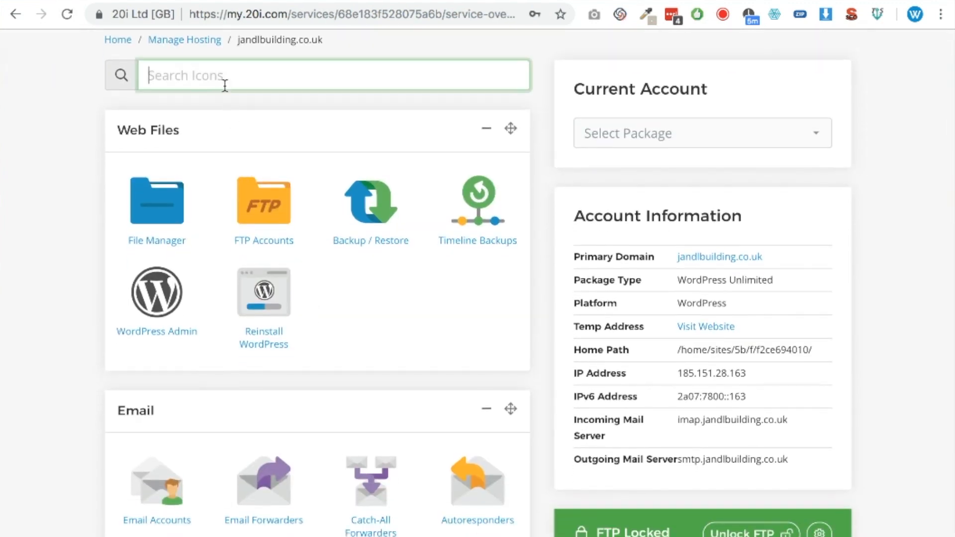
text(php)
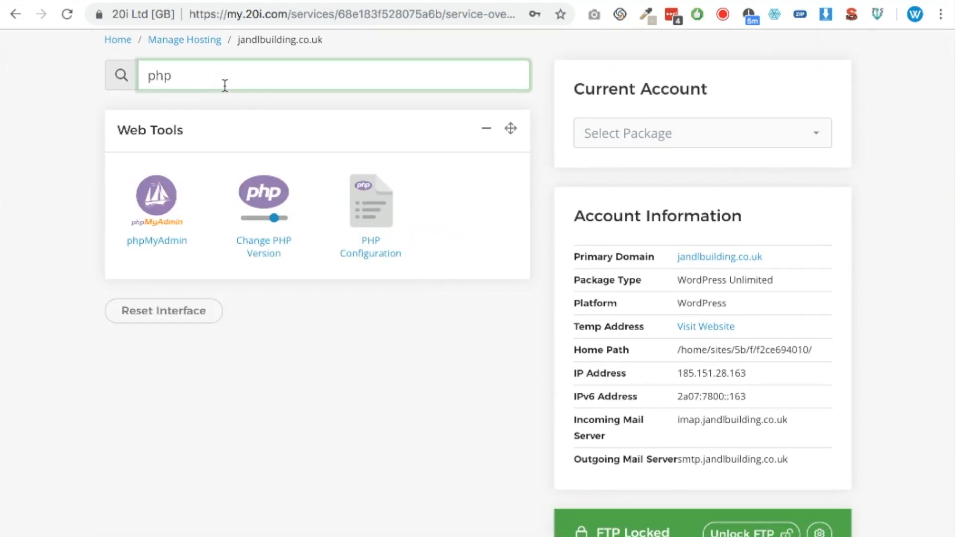
click(169, 244)
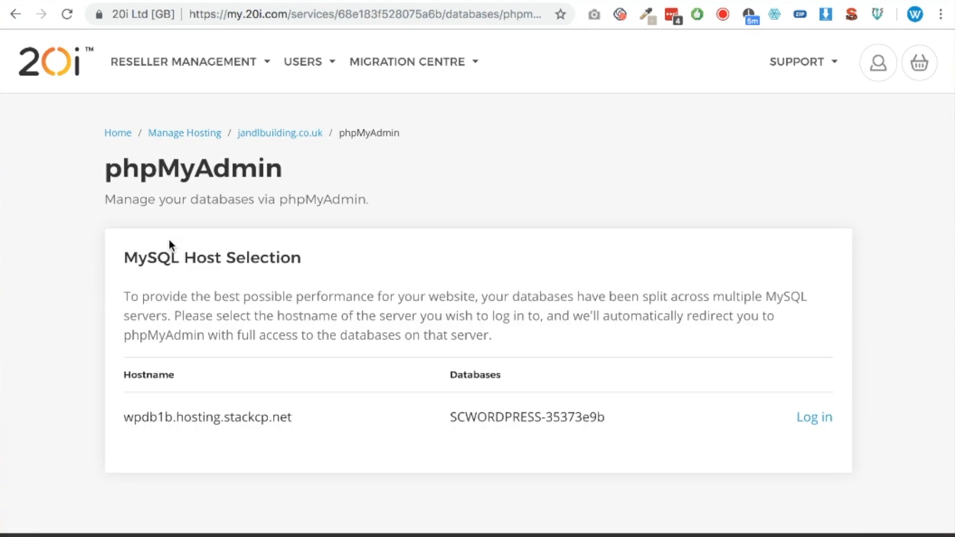
Log in to the wpdb1b.hosting.stackcp.net database server and open the wp_options table of the WordPress database
click(819, 418)
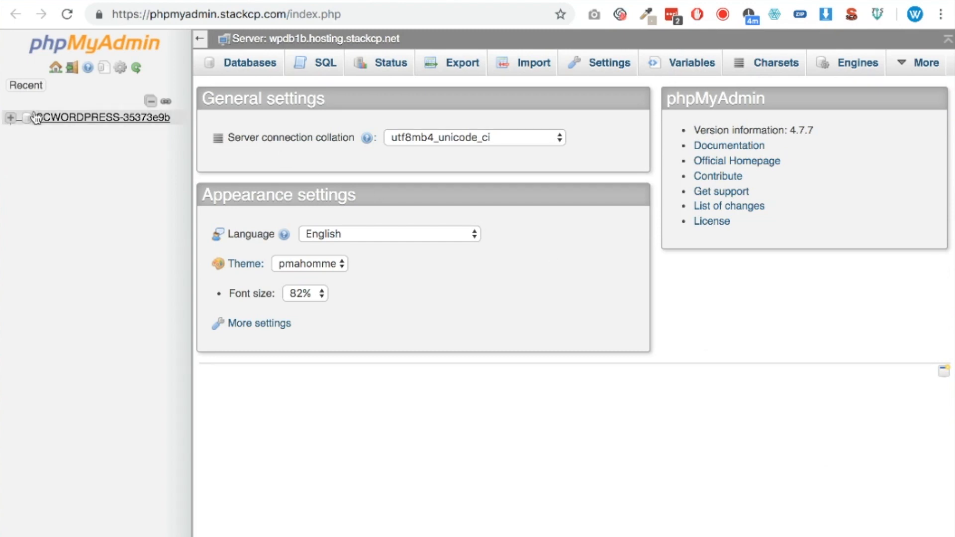
click(105, 120)
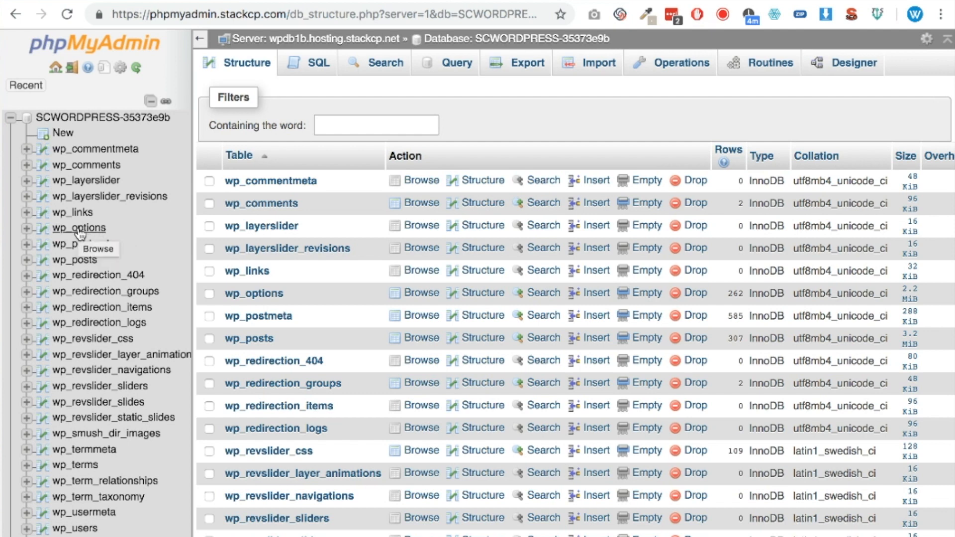
click(88, 229)
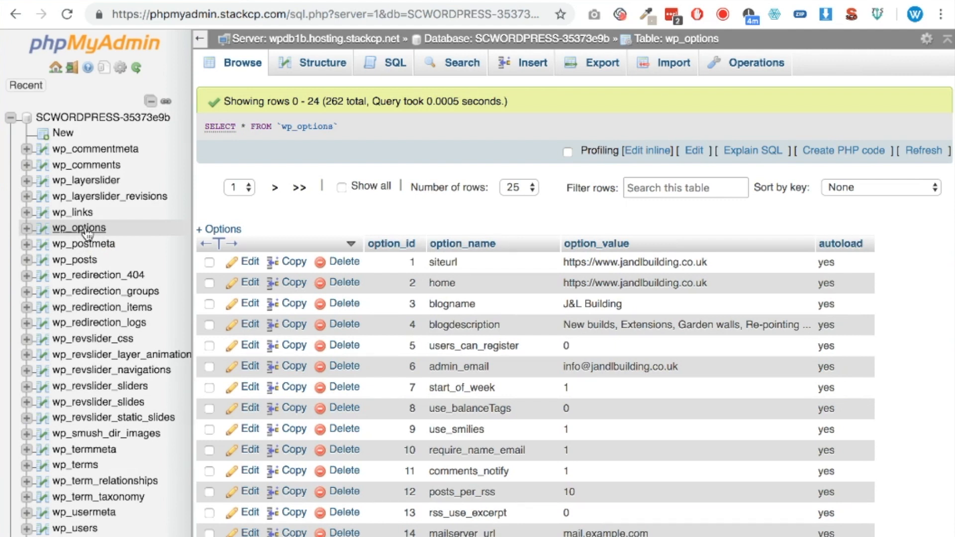
double_click(648, 263)
shift+click(622, 260)
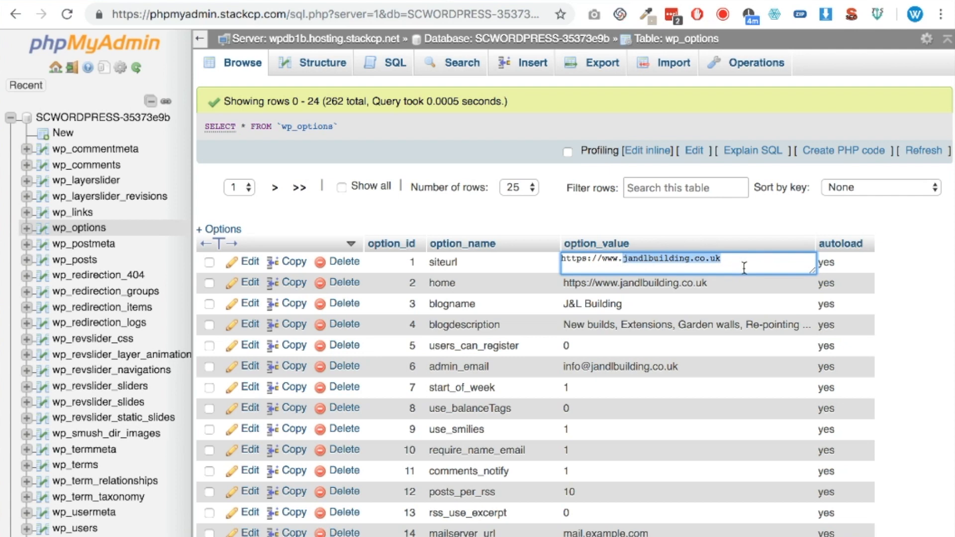
key(super+v)
click(741, 219)
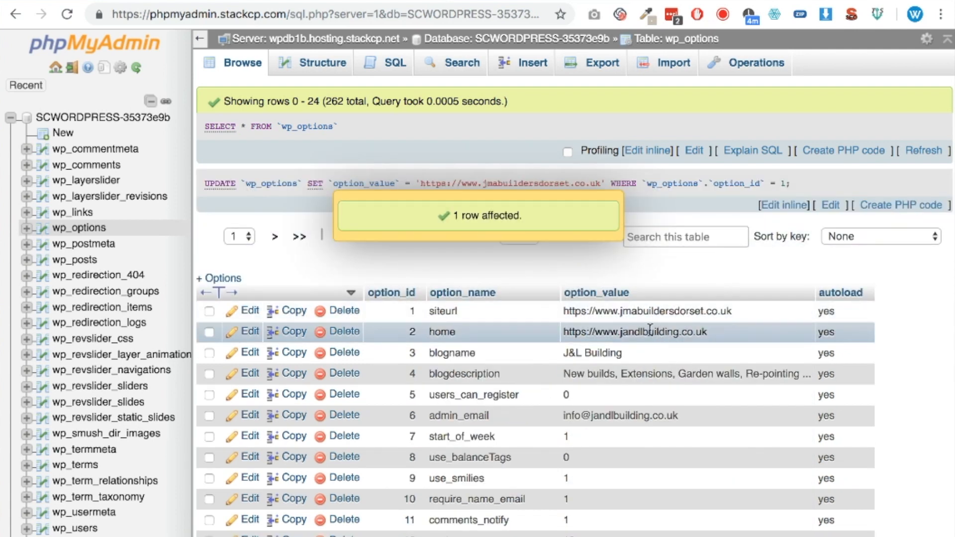
double_click(632, 330)
drag(620, 329, 801, 326)
key(super+v)
key(Return)
Change the domain part of the admin_email option value to jmabuildersdorset.co.uk
drag(649, 415, 732, 413)
double_click(601, 416)
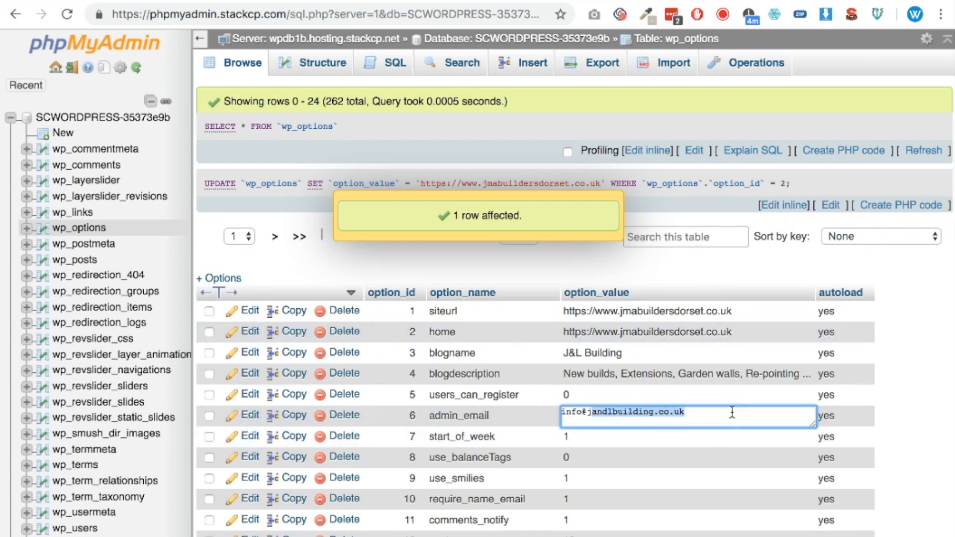
key(BackSpace)
key(BackSpace)
key(super+v)
key(Return)
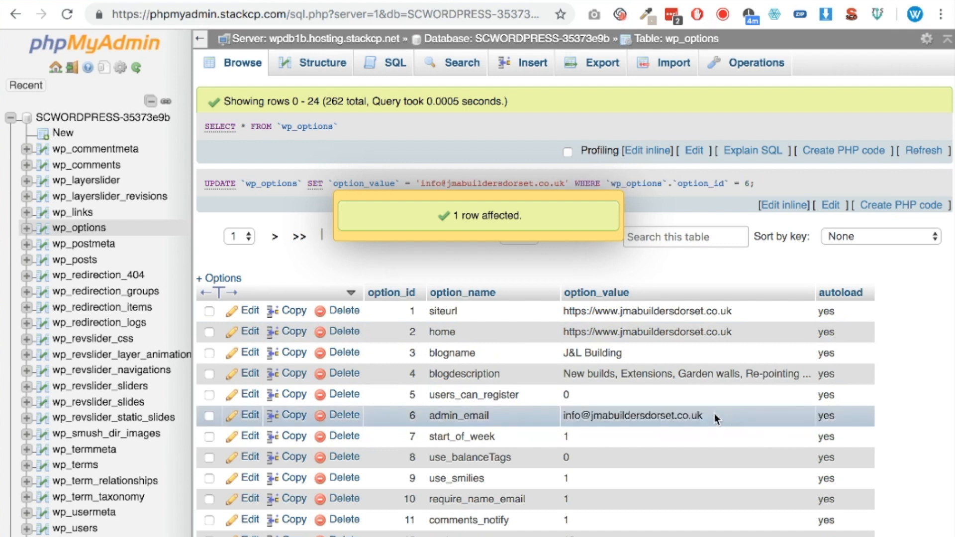
Set the blogname option value to "JMA Builders Dorset"
double_click(591, 355)
drag(564, 349, 634, 349)
text(JMA )
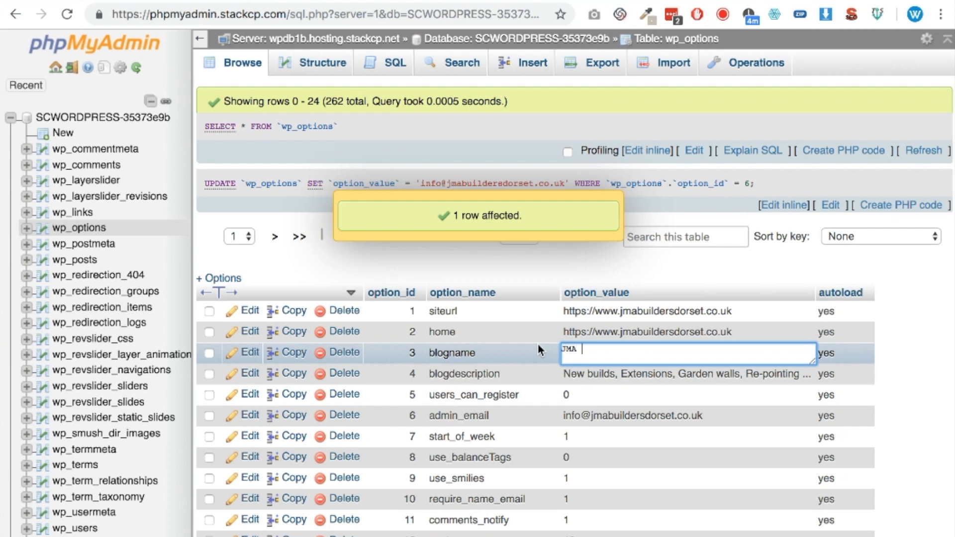
text(Builders Dorset)
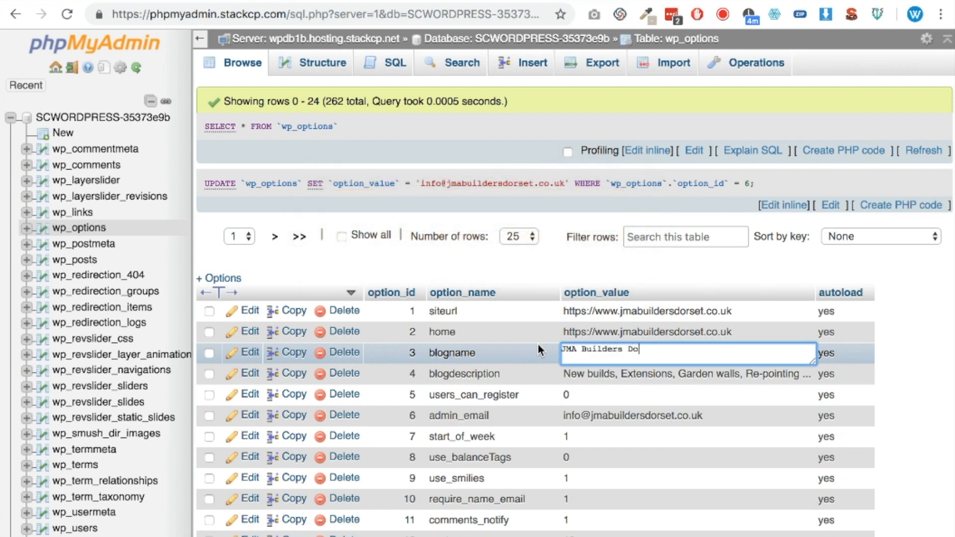
key(Return)
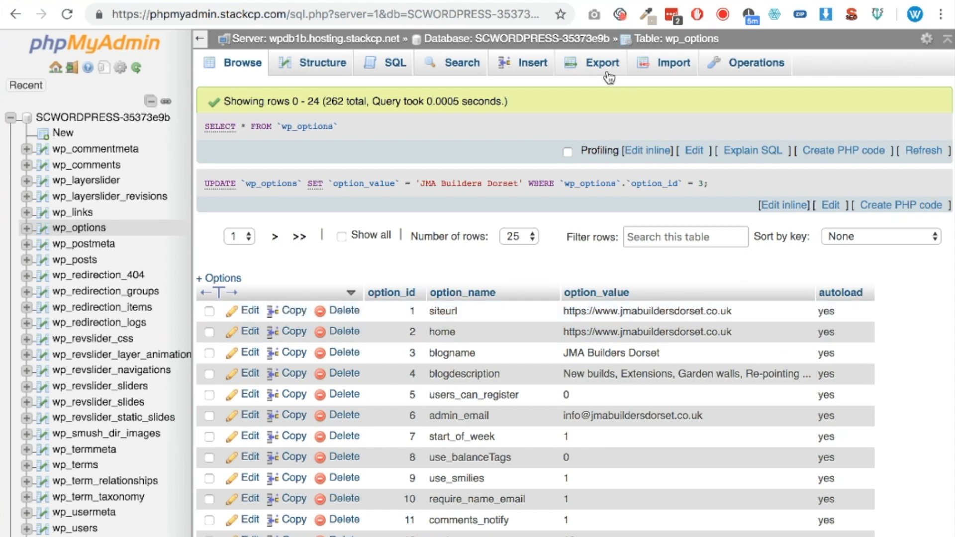
click(561, 3)
drag(179, 15, 473, 43)
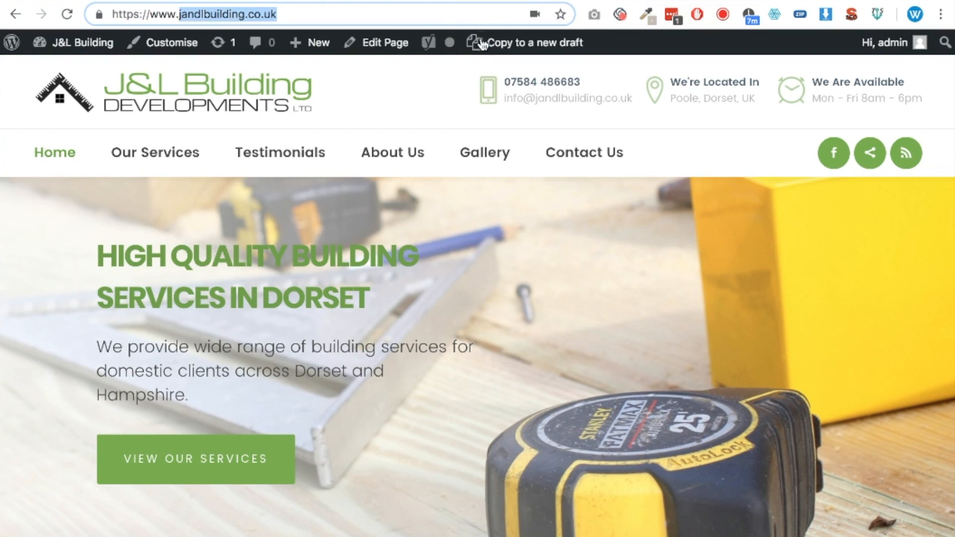
key(ctrl+v)
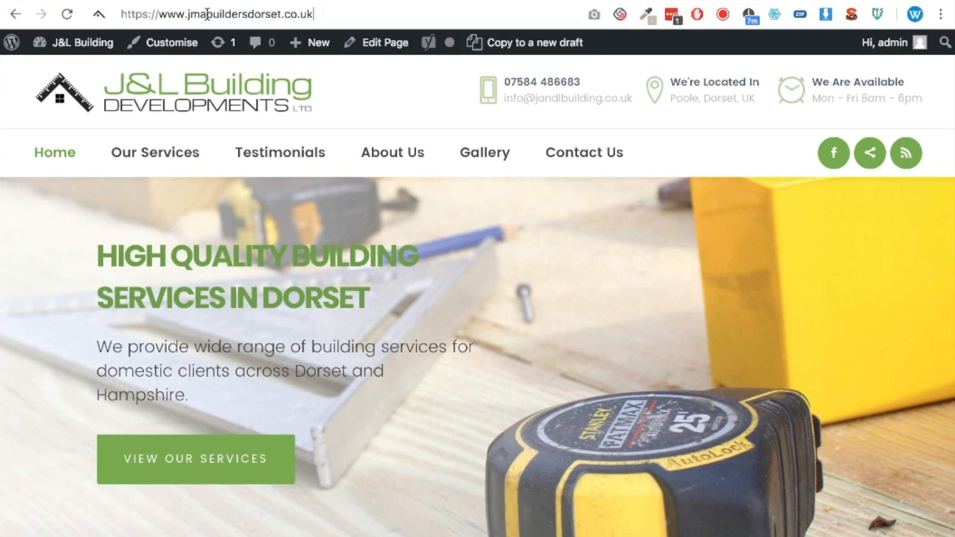
text(/wp-admin/)
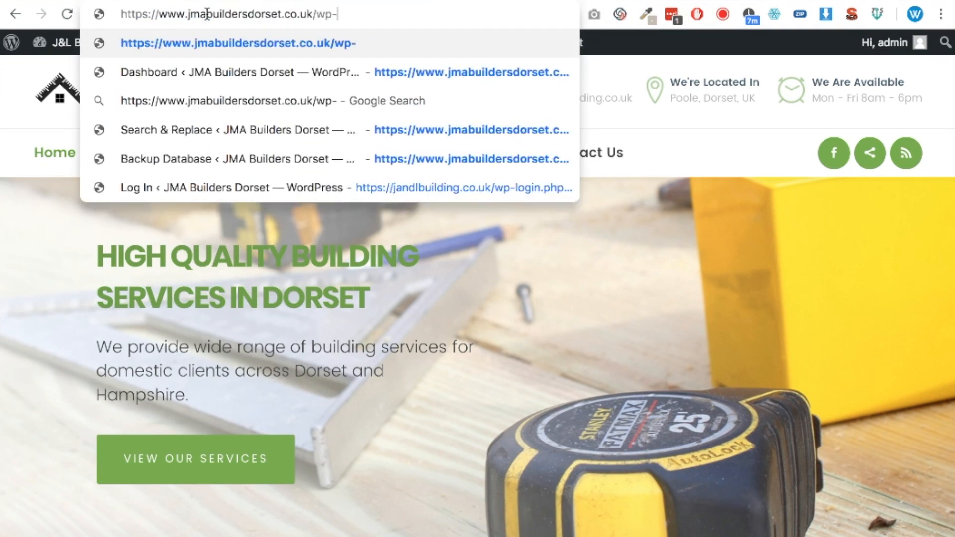
key(Return)
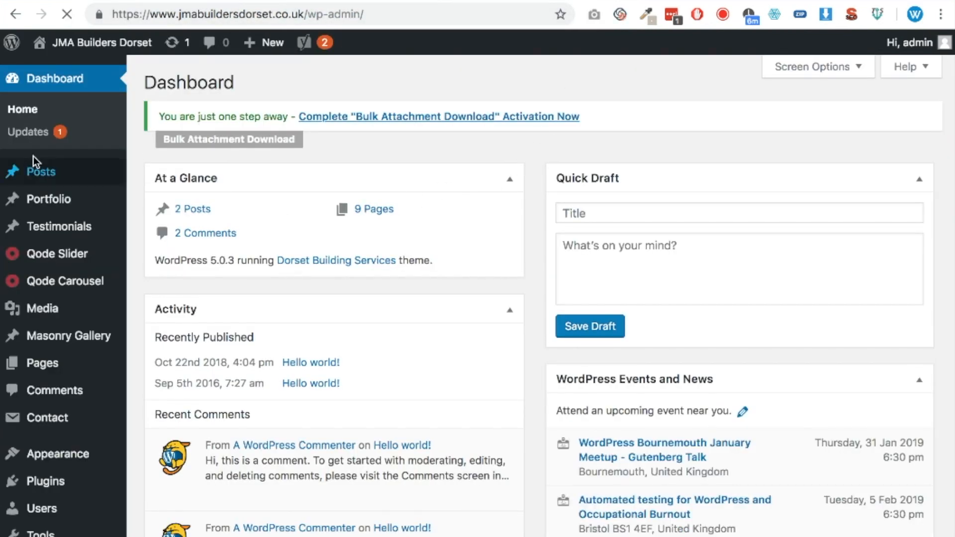
Examine the site's homepage header, headings and link addresses for references to the old domain and business name
mouse_move(54, 167)
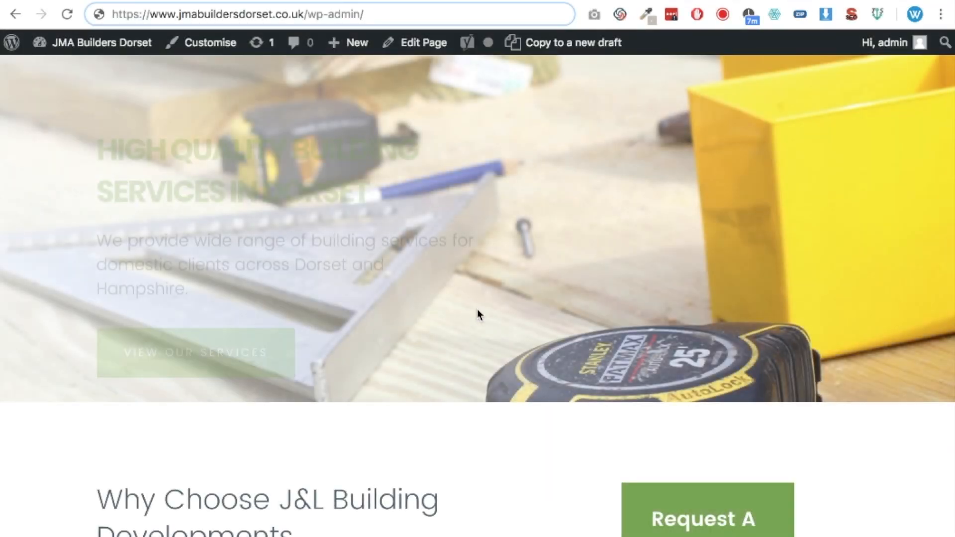
scroll(477, 311, down, 5)
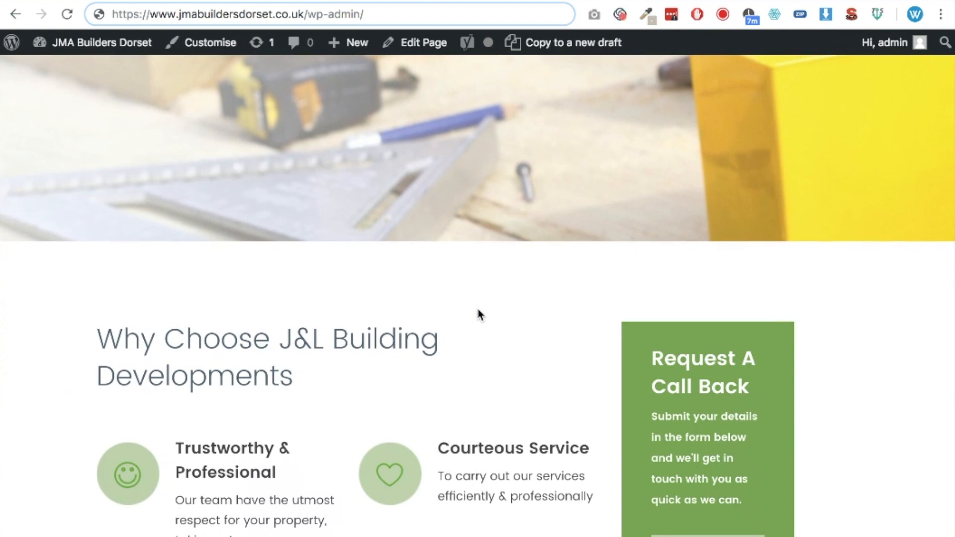
scroll(478, 315, up, 5)
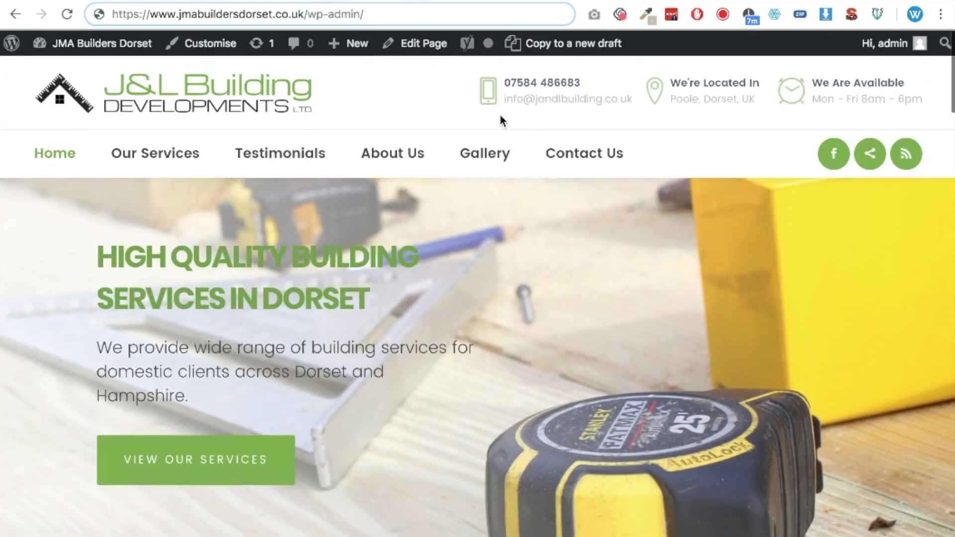
drag(536, 99, 629, 97)
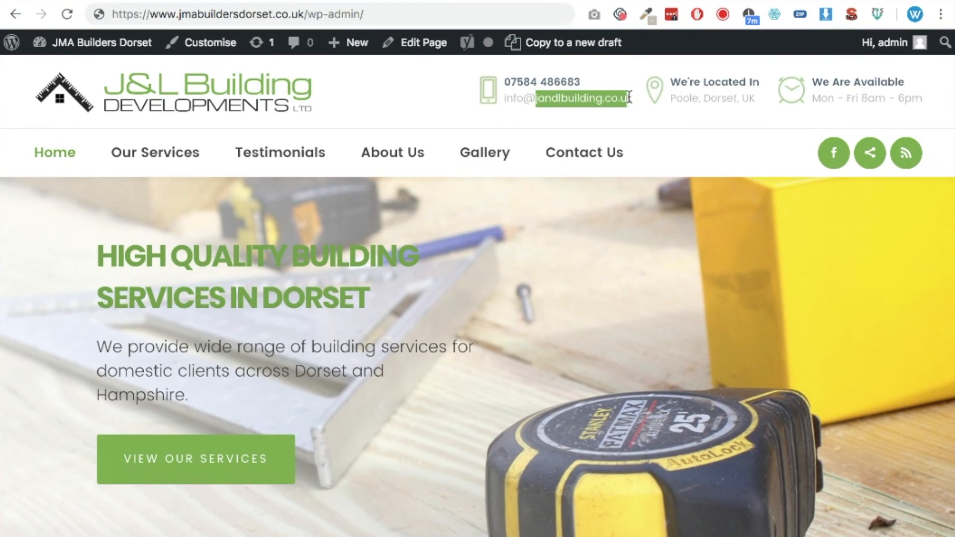
scroll(574, 276, down, 2)
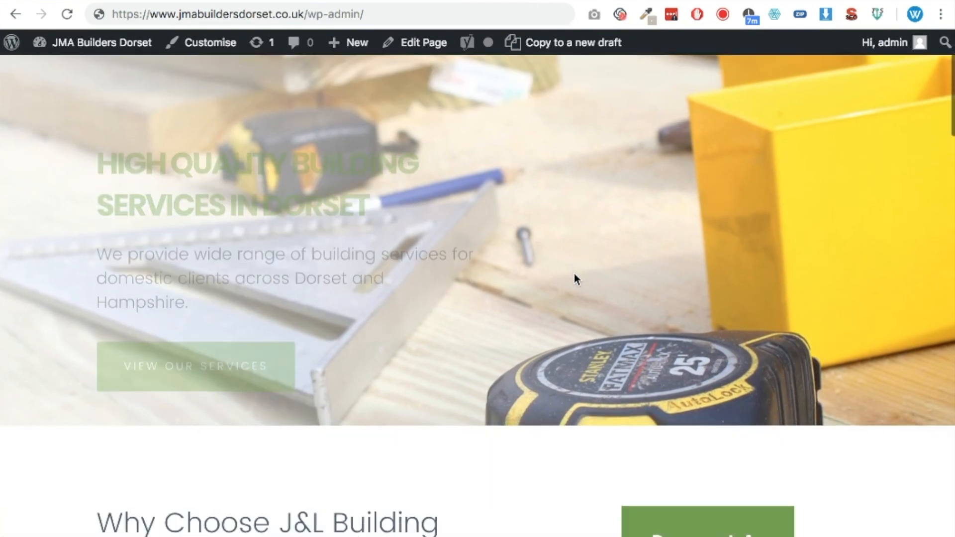
scroll(574, 278, down, 2)
scroll(575, 267, up, 5)
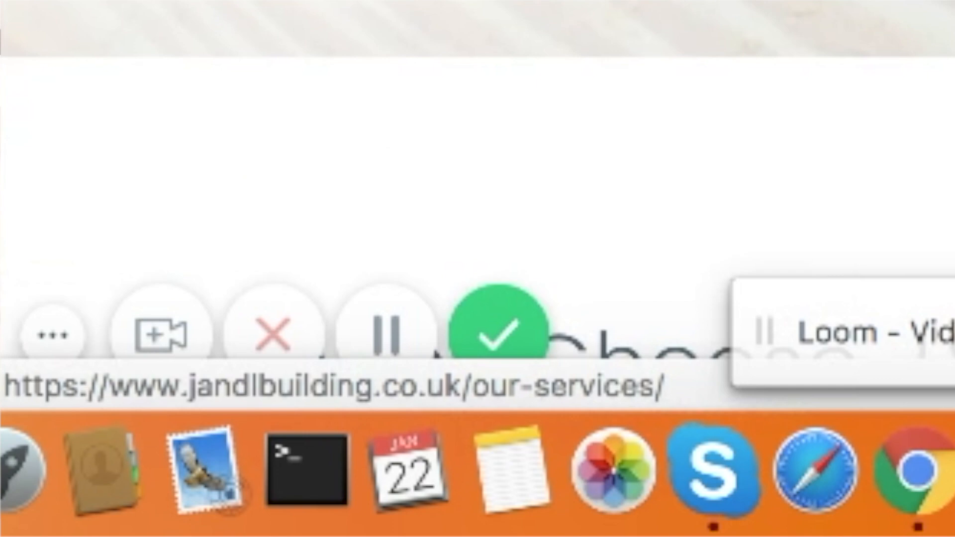
scroll(478, 204, down, 6)
scroll(450, 306, down, 9)
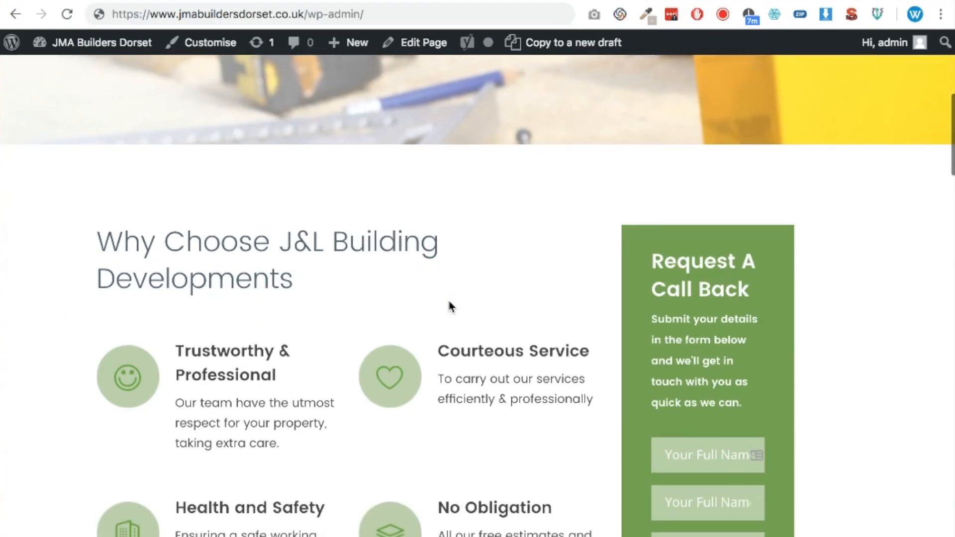
scroll(450, 299, up, 15)
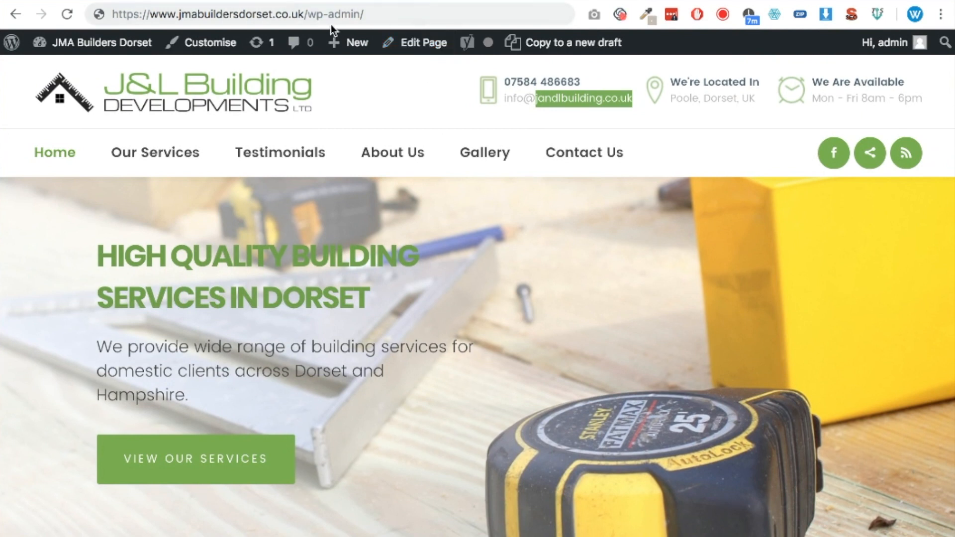
Open the WordPress dashboard of the JMA Builders Dorset site from its homepage
click(414, 10)
mouse_move(118, 46)
click(73, 70)
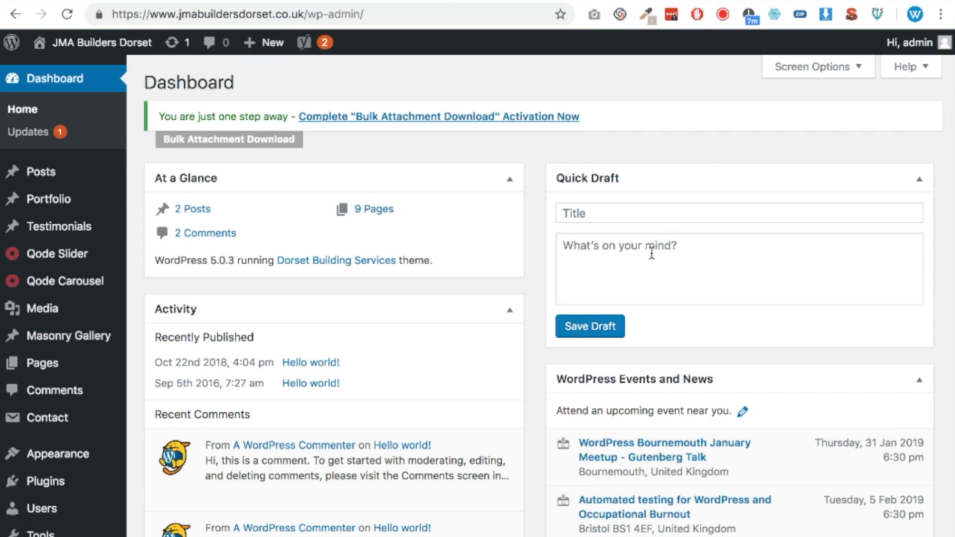
Find the Search & Replace plugin by Inpsyde GmbH in the plugin directory, then install and activate it
scroll(249, 378, down, 1)
scroll(248, 378, down, 1)
mouse_move(81, 415)
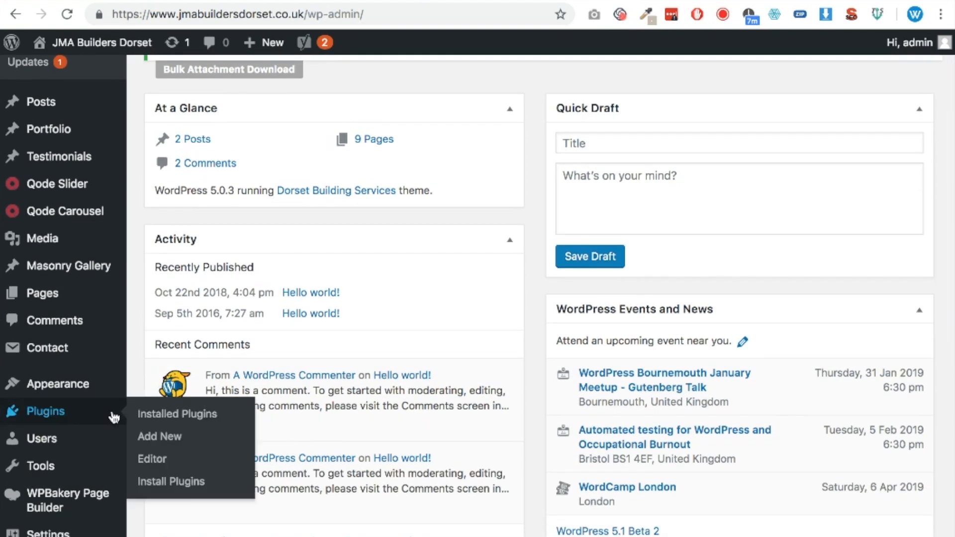
click(166, 438)
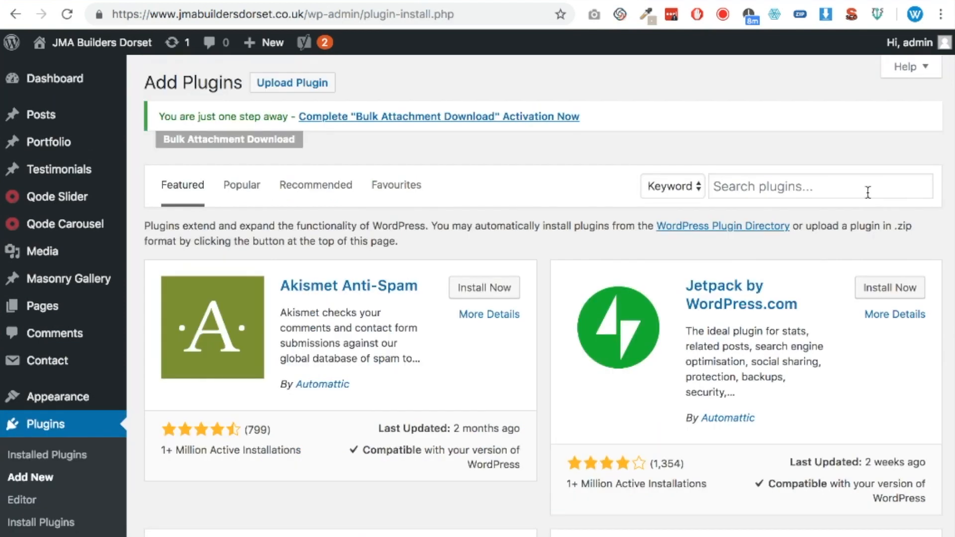
click(867, 193)
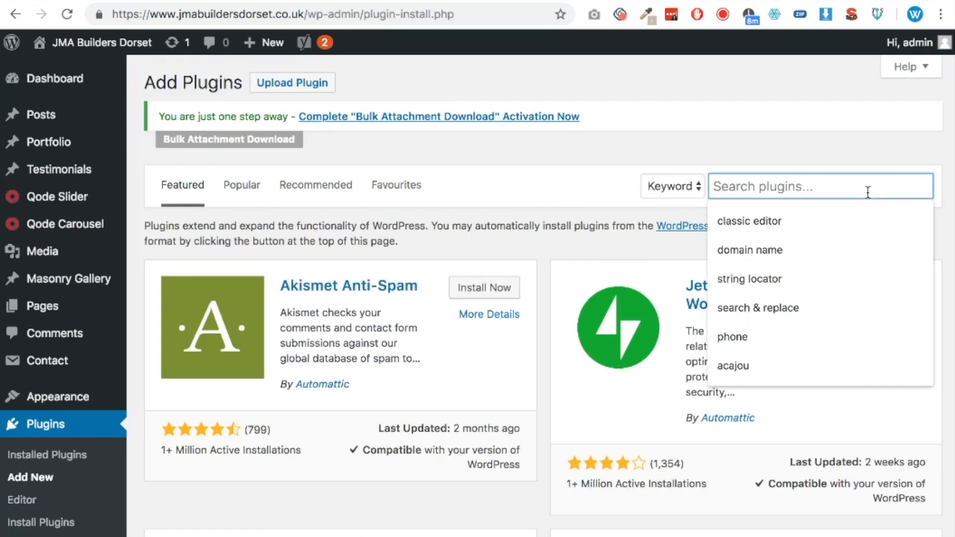
text(Search )
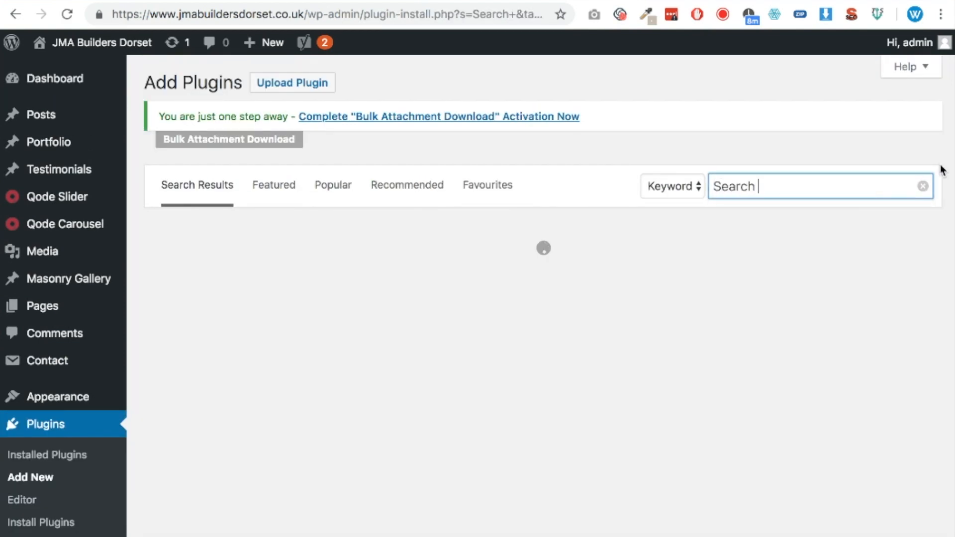
text(& Replace)
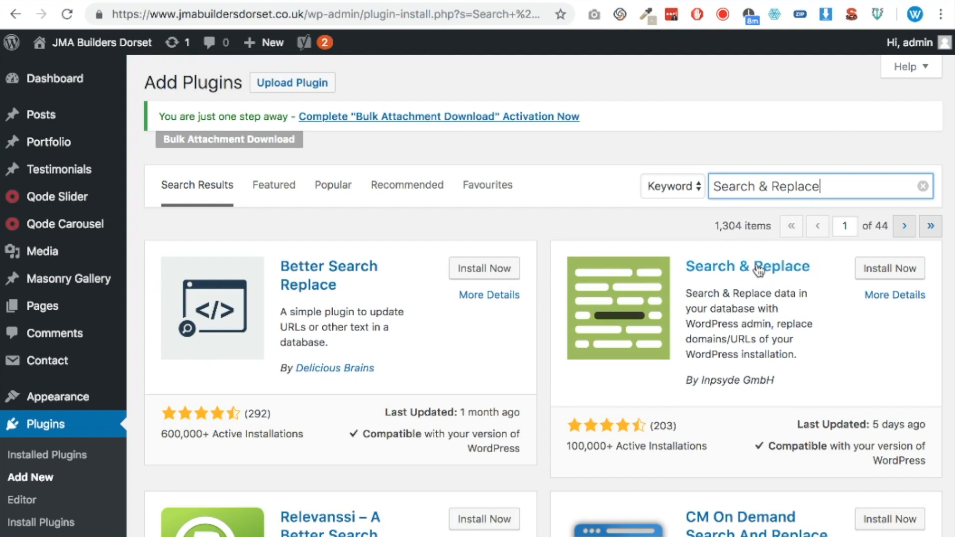
click(888, 271)
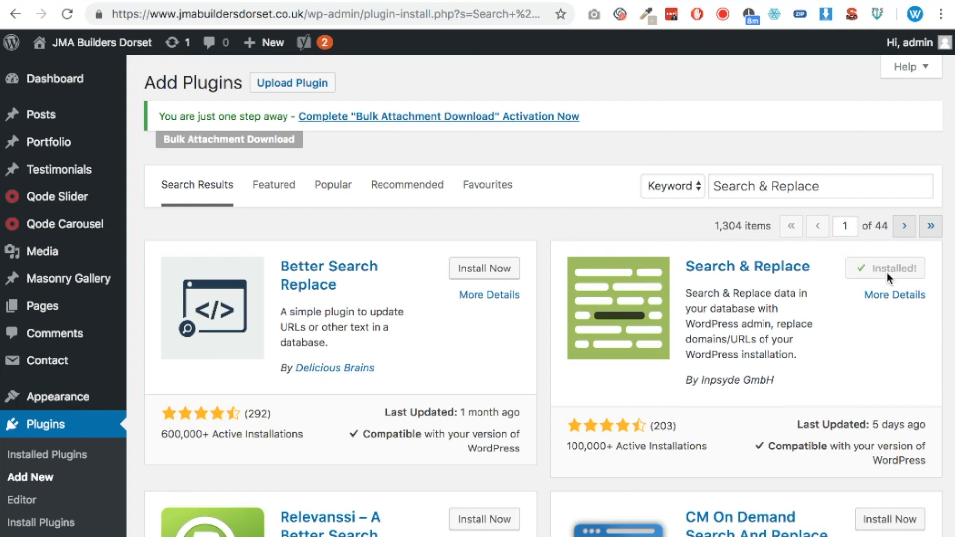
click(896, 271)
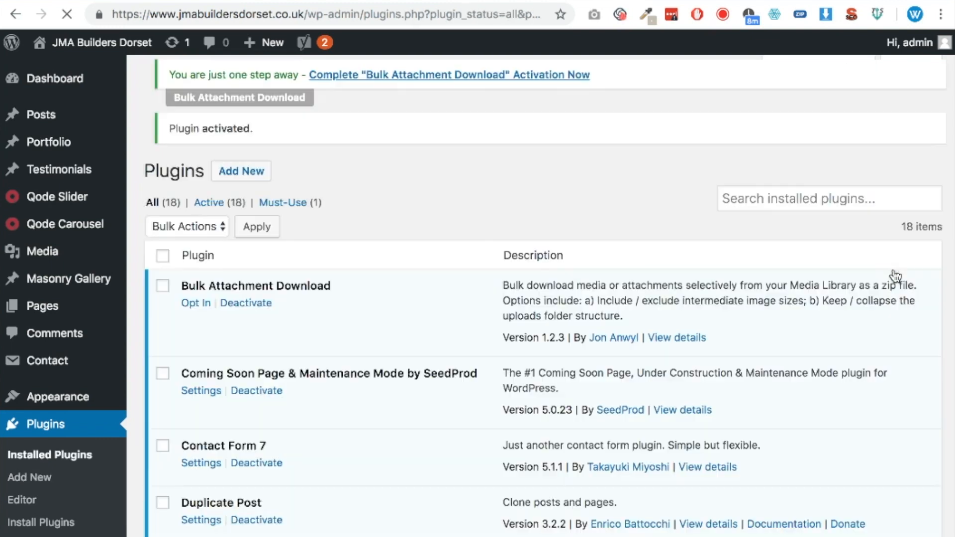
Open the search and replace form of the newly activated Search & Replace plugin
scroll(120, 402, down, 5)
mouse_move(121, 372)
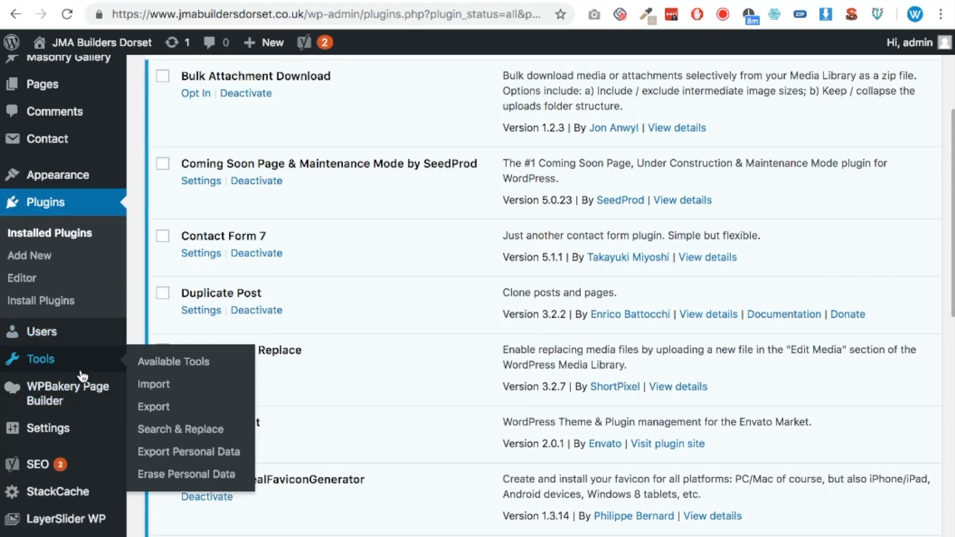
click(166, 428)
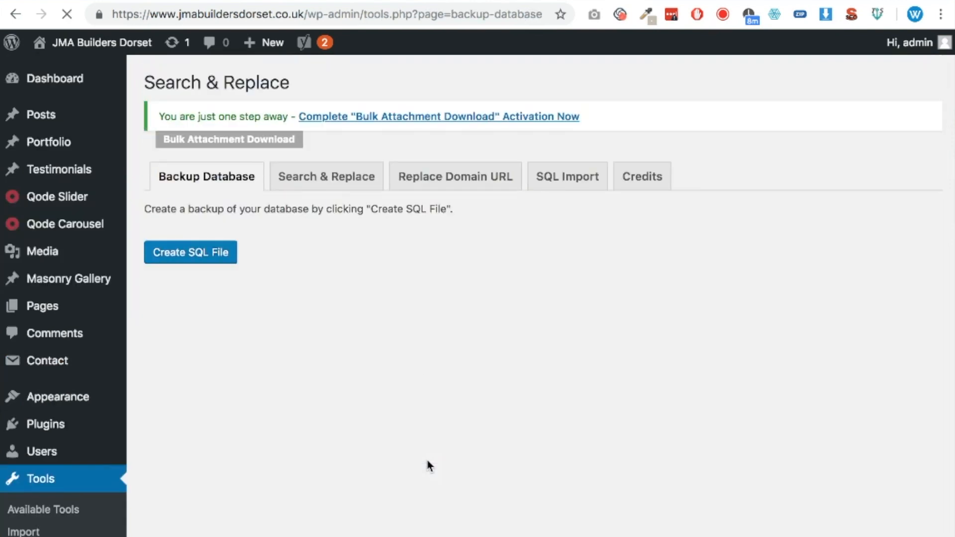
click(319, 178)
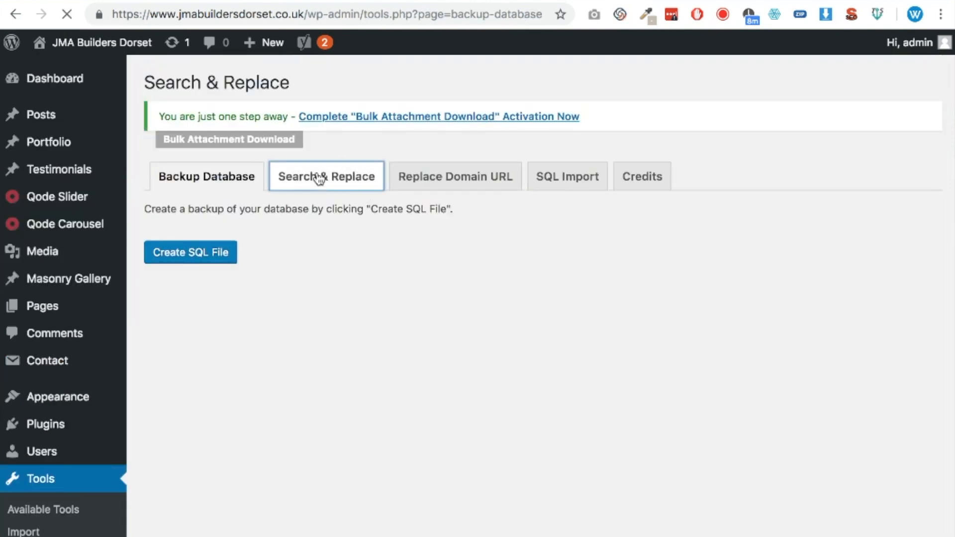
Set the search term to jandlbuilding.co.uk and the replacement to jmabuildersdorset.co.uk
click(377, 213)
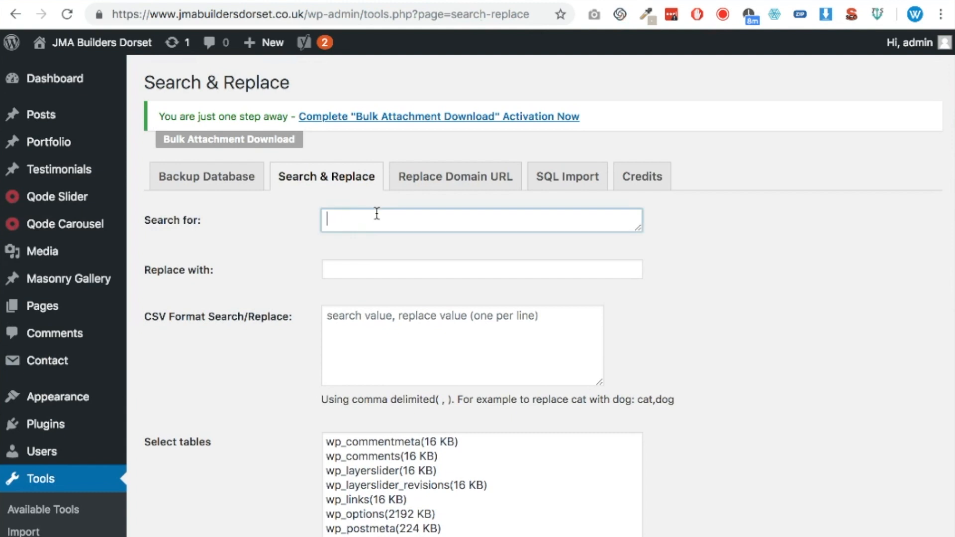
text(jand)
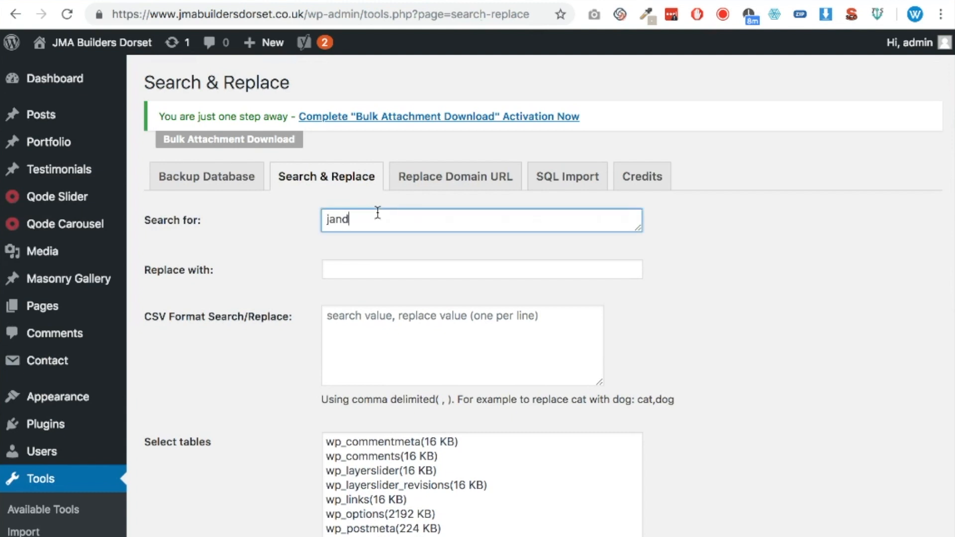
text(lbuilding.co.uk)
double_click(224, 14)
key(ctrl+c)
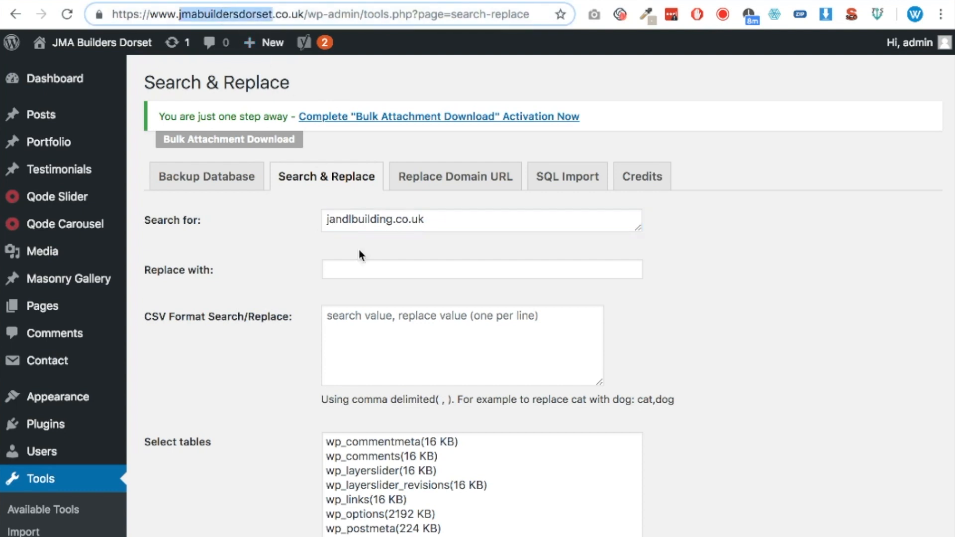
click(379, 269)
key(ctrl+v)
text(.co.uk)
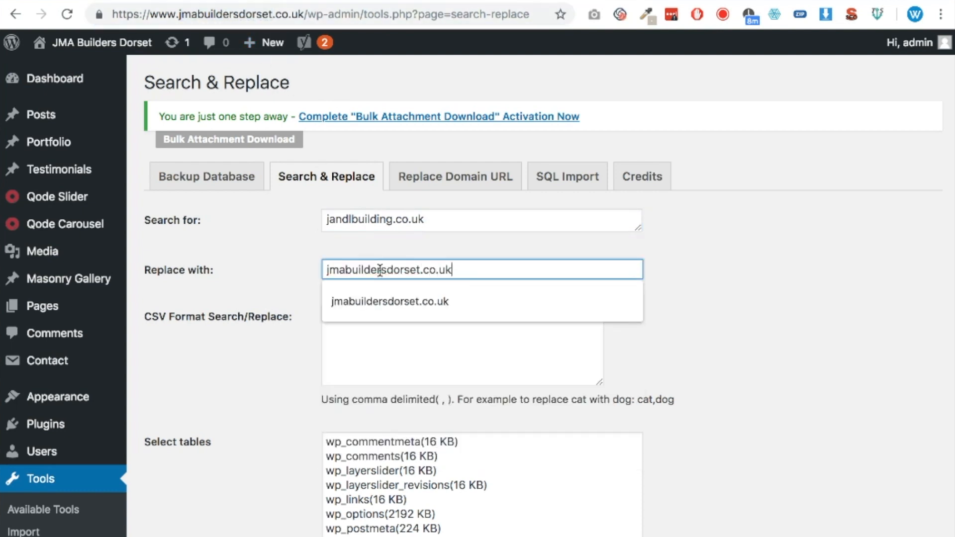
click(851, 287)
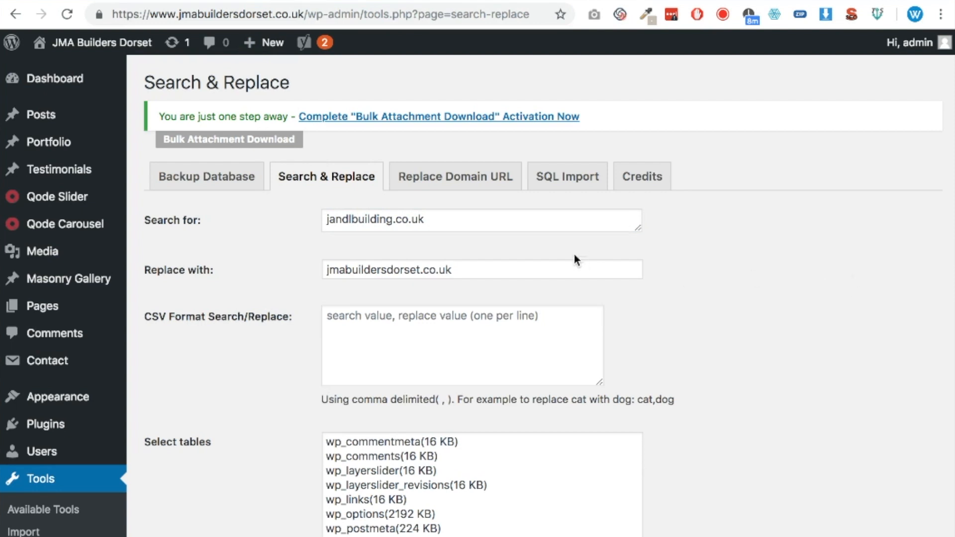
click(458, 220)
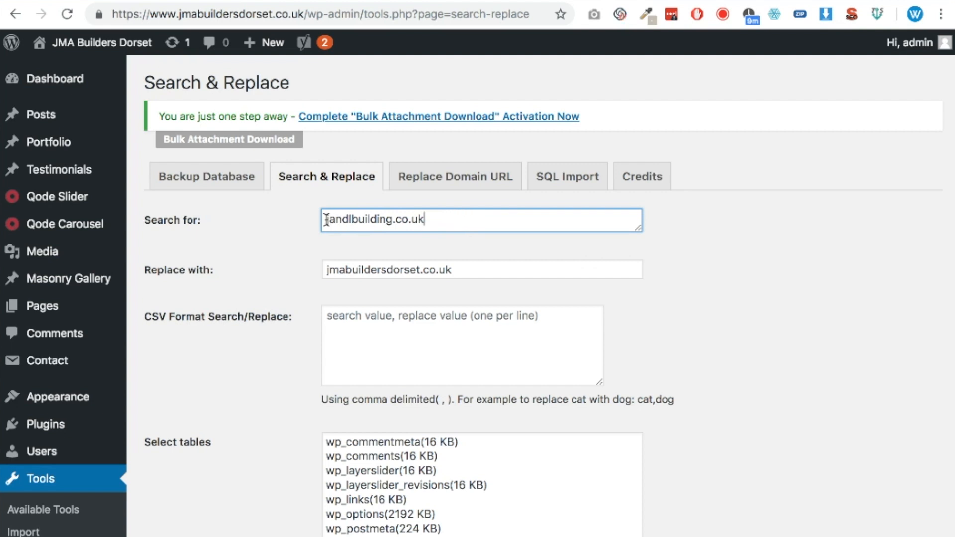
Select all database tables for the replacement, disable Dry Run and choose Save changes to Database
scroll(766, 382, down, 1)
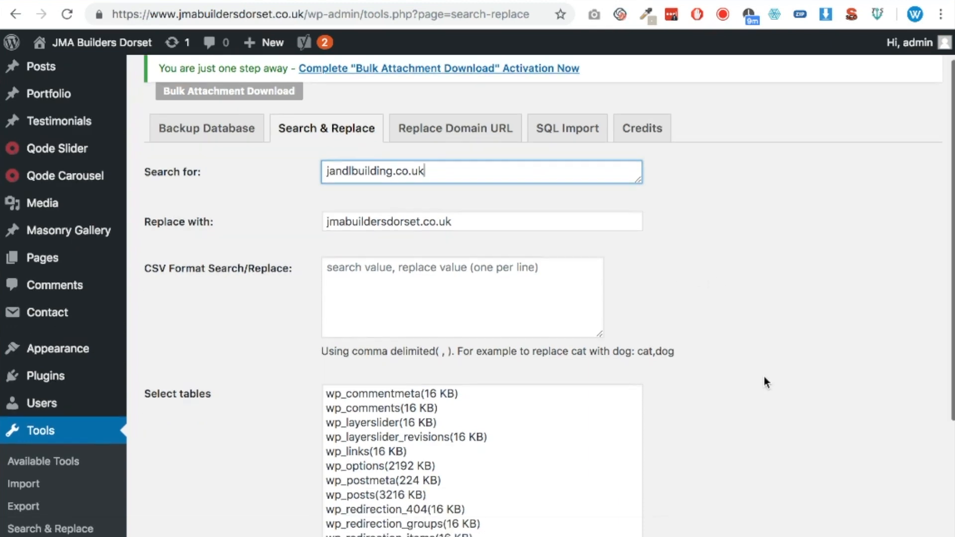
scroll(765, 381, down, 1)
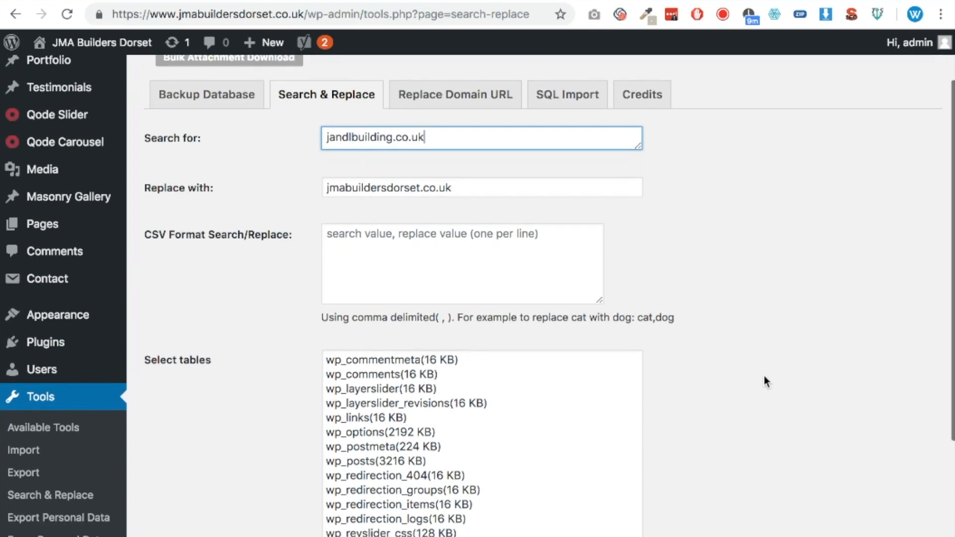
scroll(764, 378, down, 5)
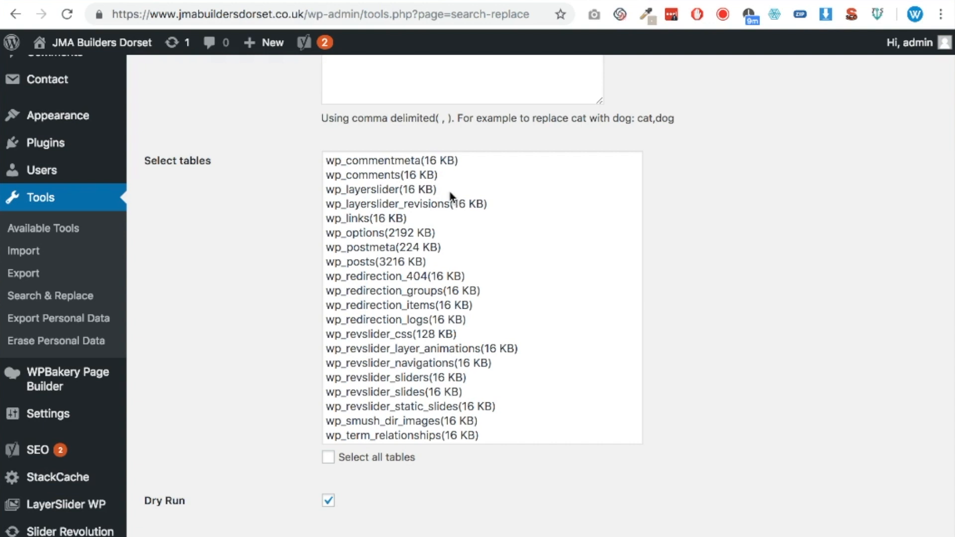
click(328, 457)
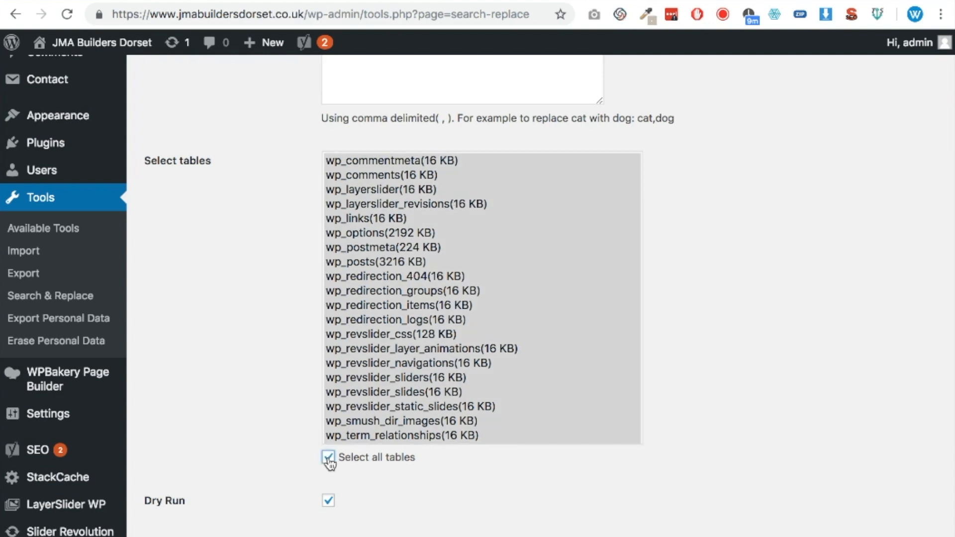
scroll(331, 473, down, 2)
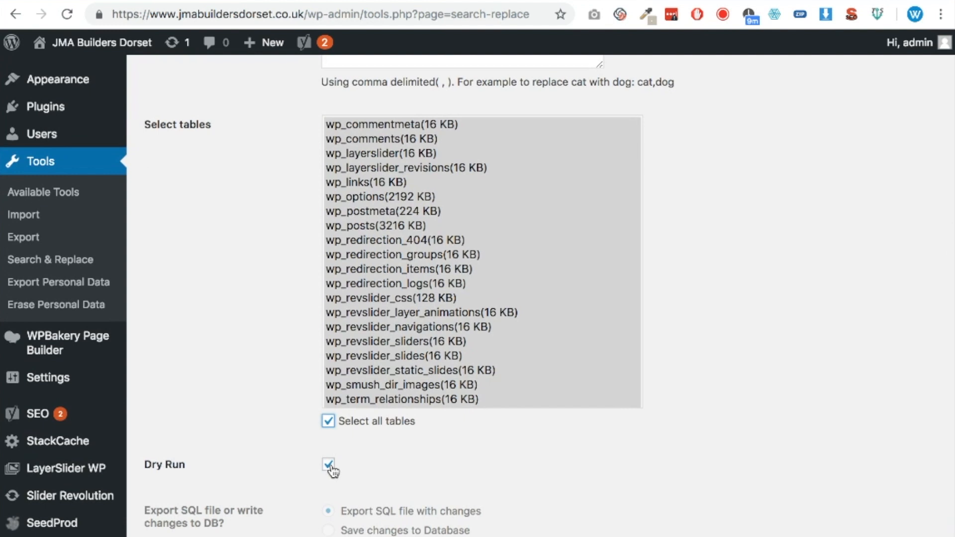
click(328, 464)
click(328, 530)
Recheck the old and new domain values and run the search and replace on the database
scroll(610, 451, down, 1)
scroll(610, 452, up, 3)
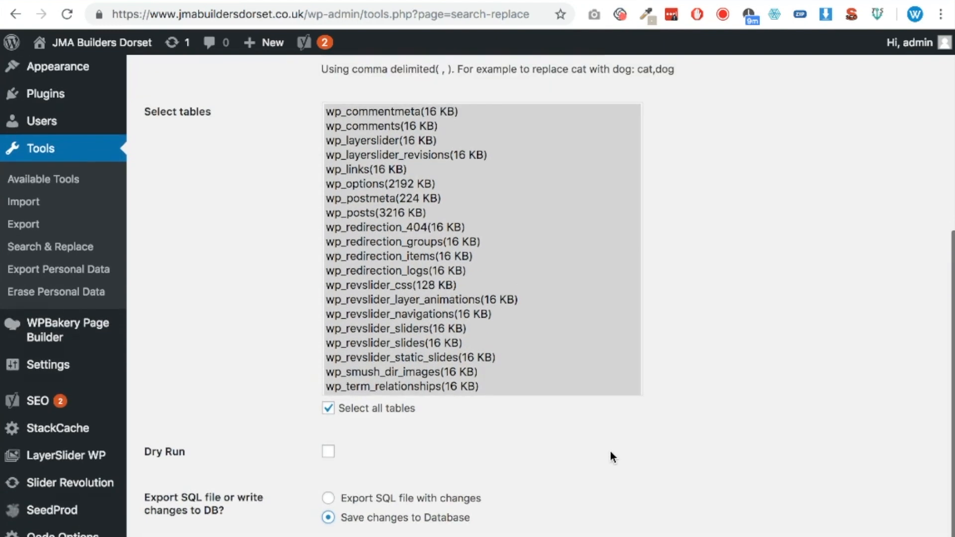
scroll(610, 452, up, 3)
drag(458, 88, 322, 88)
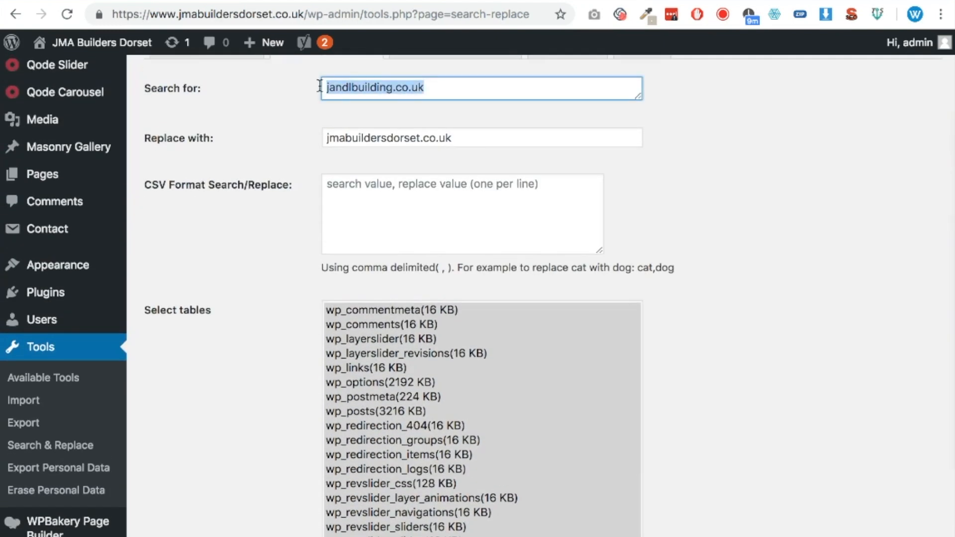
drag(457, 131, 822, 203)
click(821, 204)
scroll(812, 273, down, 5)
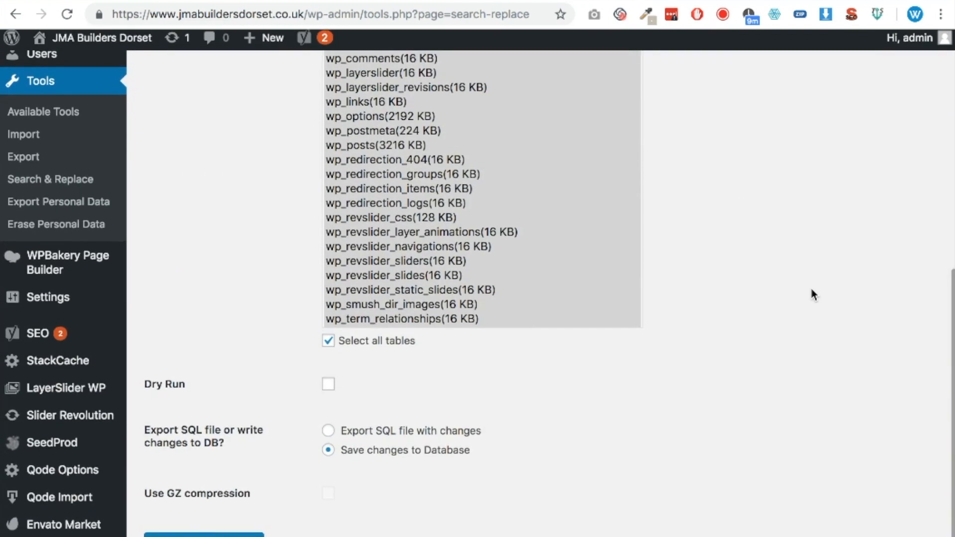
click(203, 536)
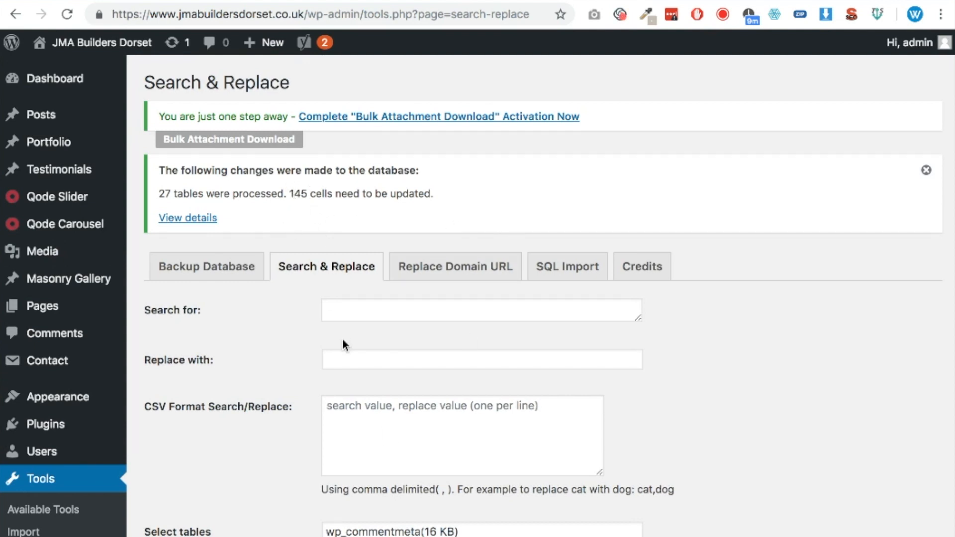
Review the replacement details, comparing the old and new values in the wp_options table, and close them
scroll(343, 338, down, 3)
scroll(341, 337, up, 2)
click(194, 181)
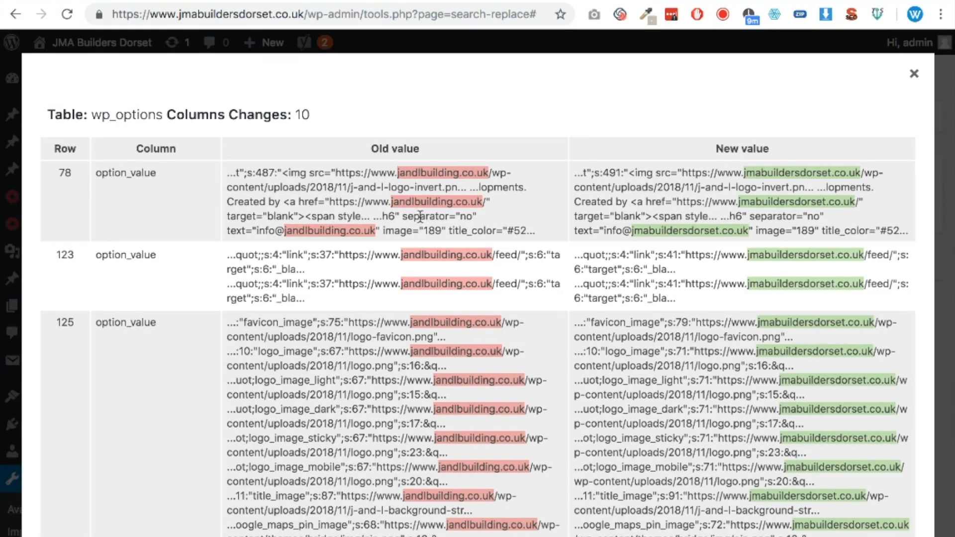
scroll(776, 446, down, 3)
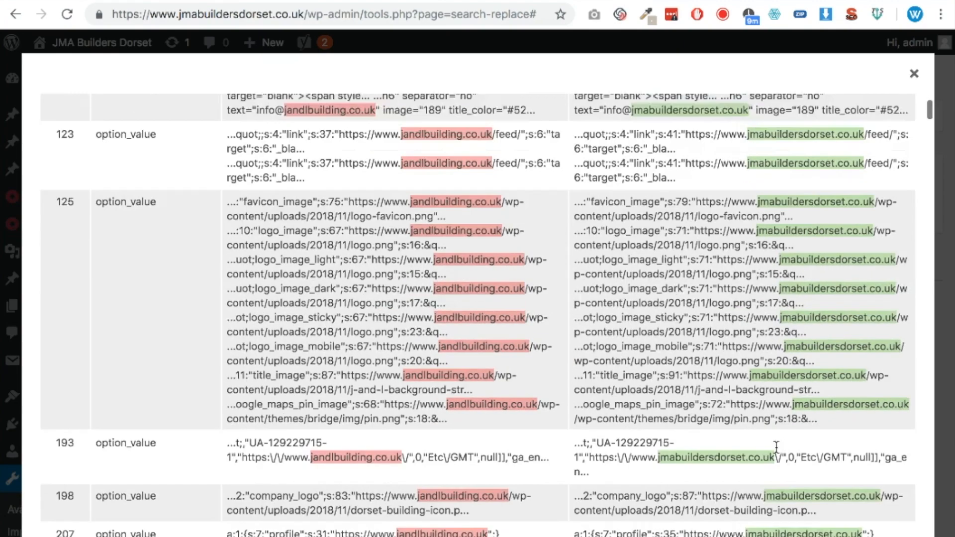
scroll(561, 338, down, 10)
scroll(921, 111, up, 12)
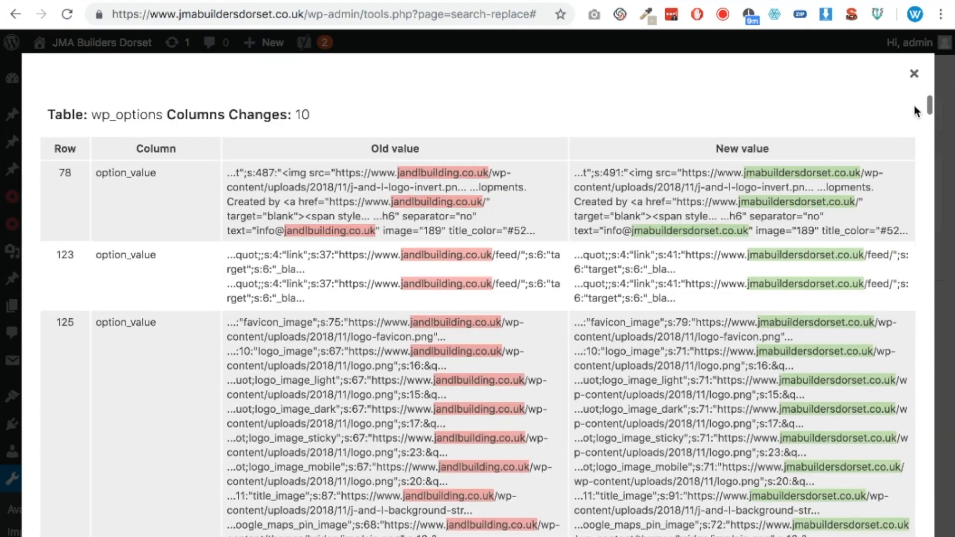
click(915, 75)
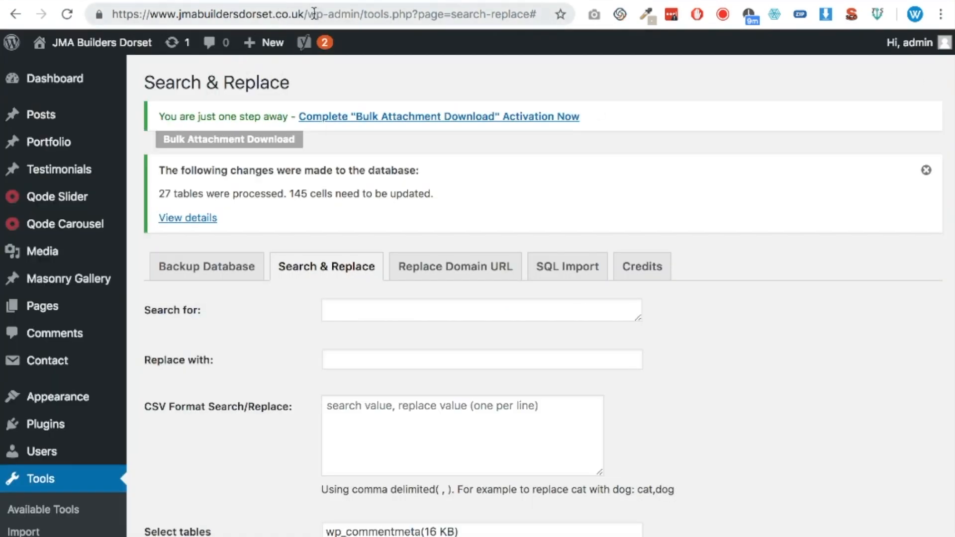
drag(314, 14, 874, 112)
key(BackSpace)
key(BackSpace)
key(Return)
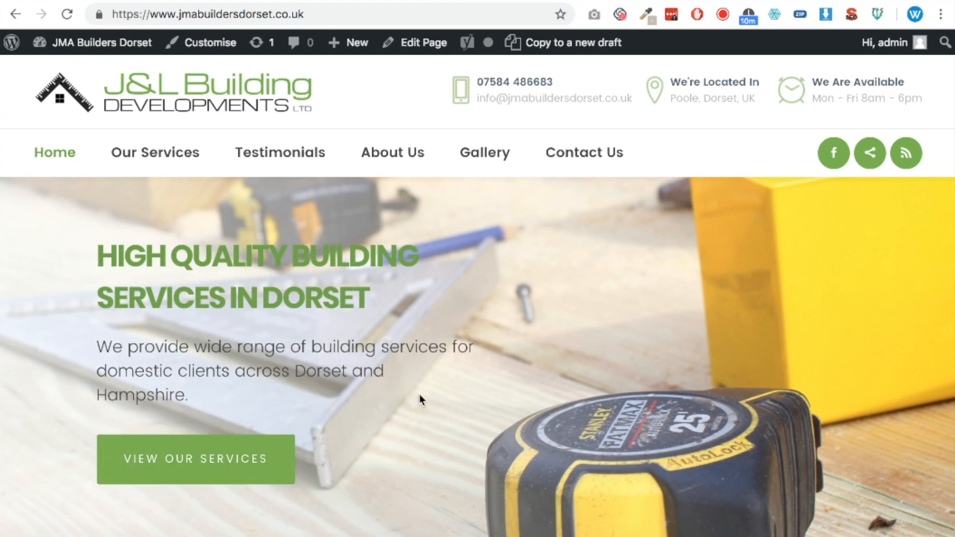
scroll(420, 396, down, 2)
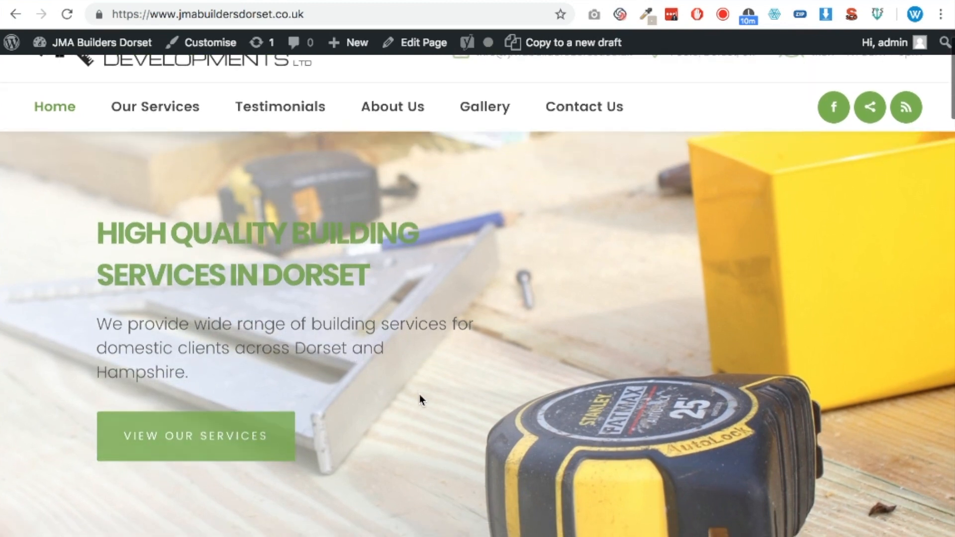
scroll(420, 395, up, 2)
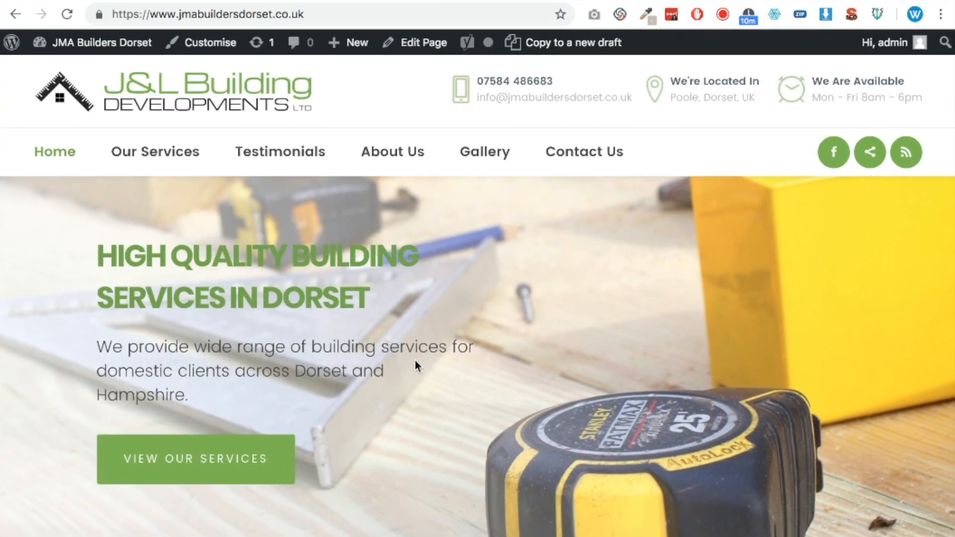
scroll(414, 361, down, 1)
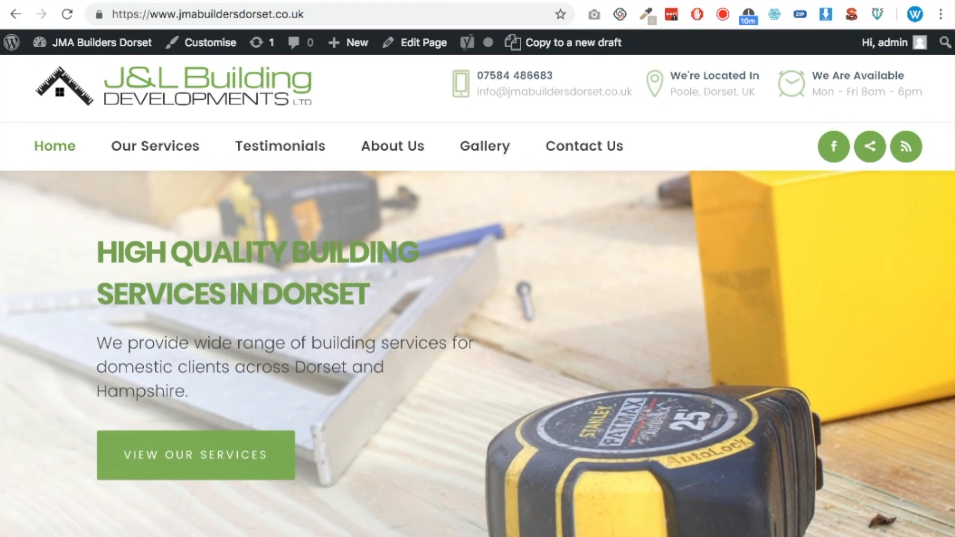
scroll(738, 379, up, 1)
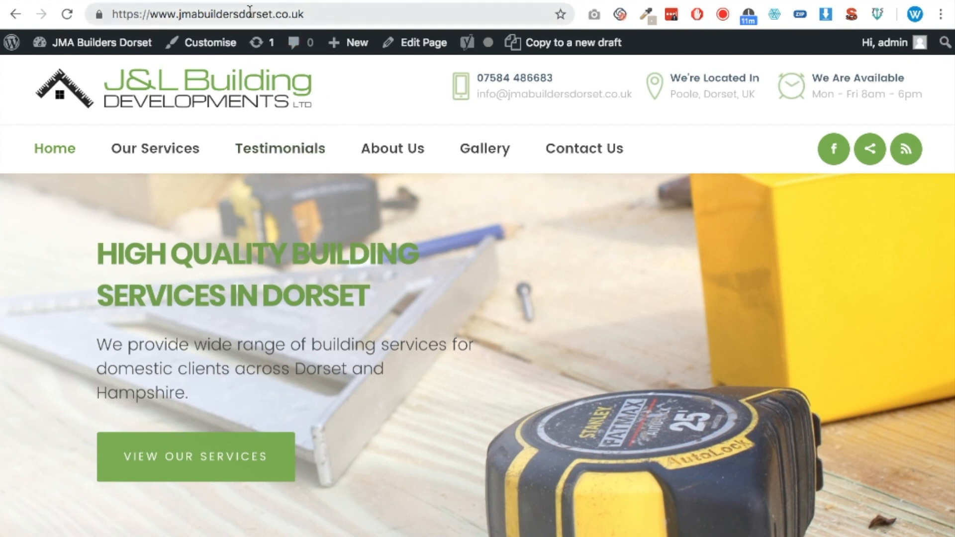
Return from the homepage to the site's WordPress dashboard
mouse_move(90, 42)
click(90, 71)
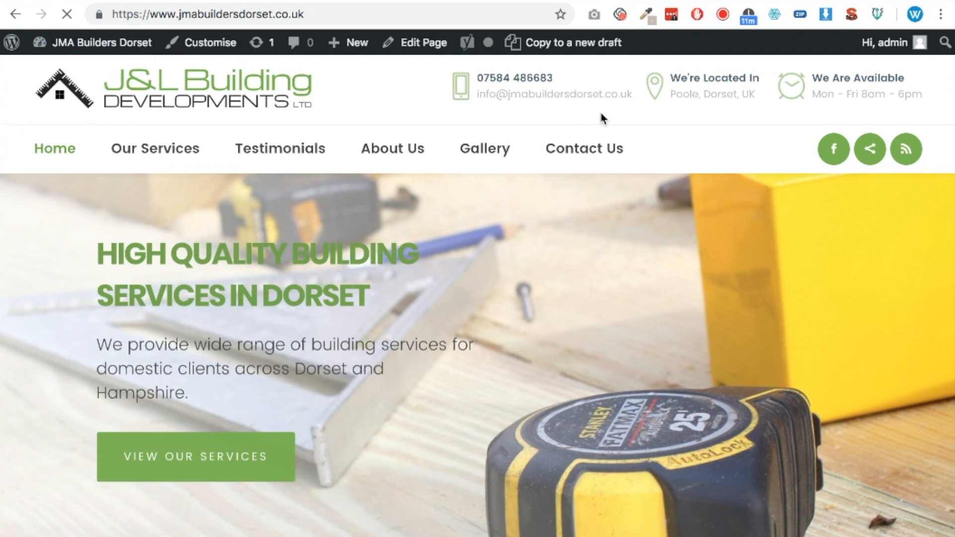
scroll(601, 118, down, 1)
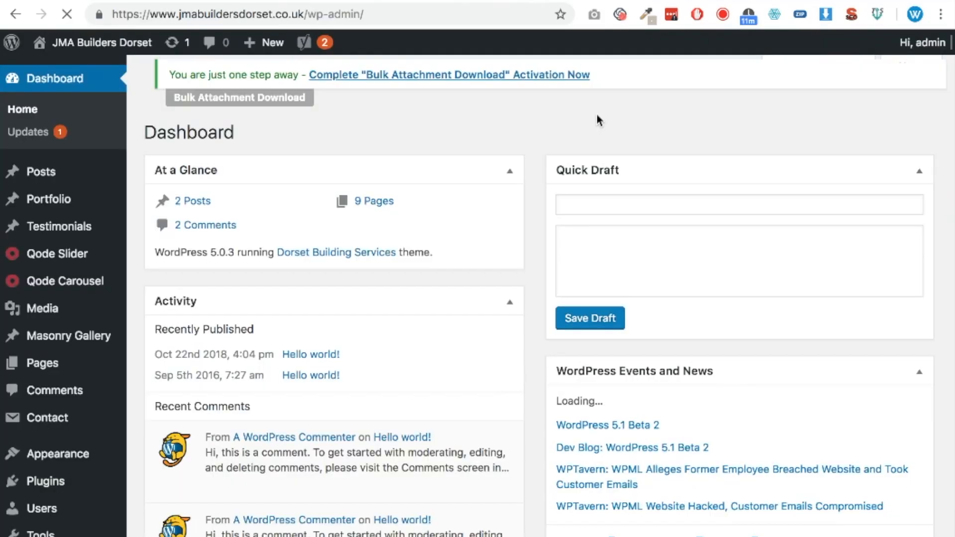
Search the plugin directory for "string locator", then install and activate the String locator plugin
mouse_move(63, 481)
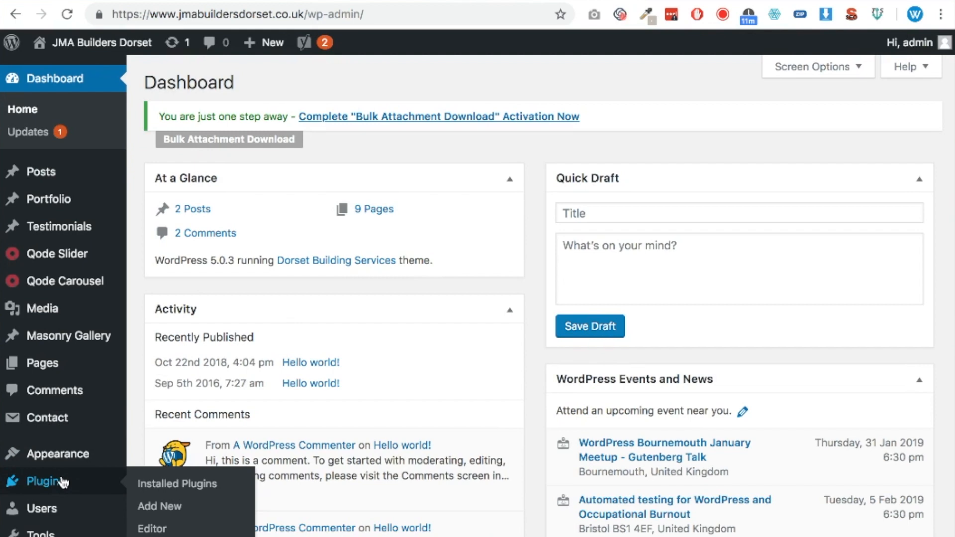
click(151, 506)
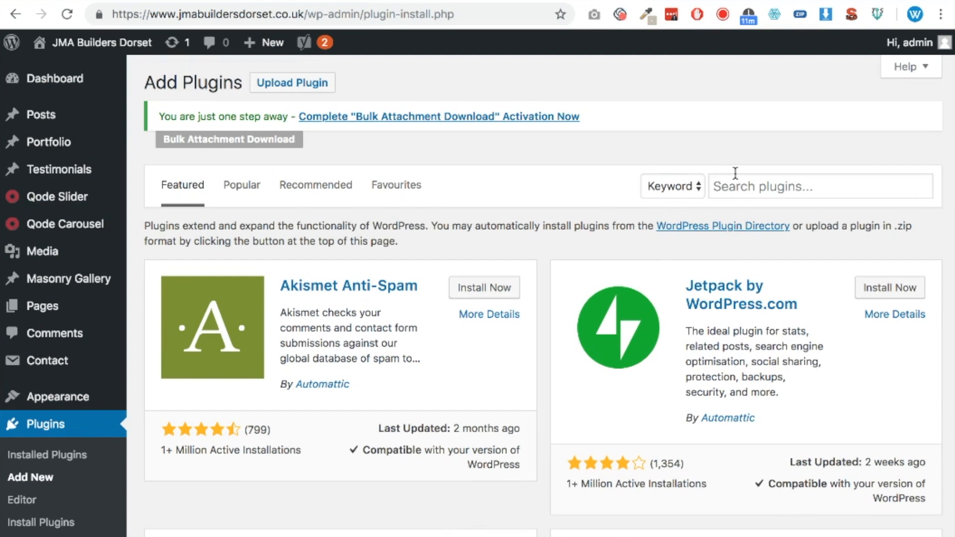
click(737, 180)
text(string)
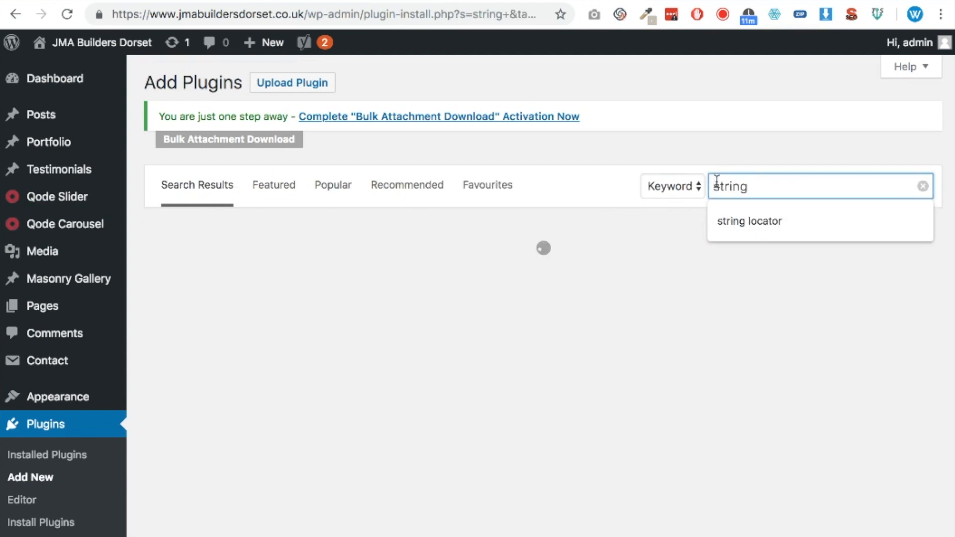
key(Down)
key(Return)
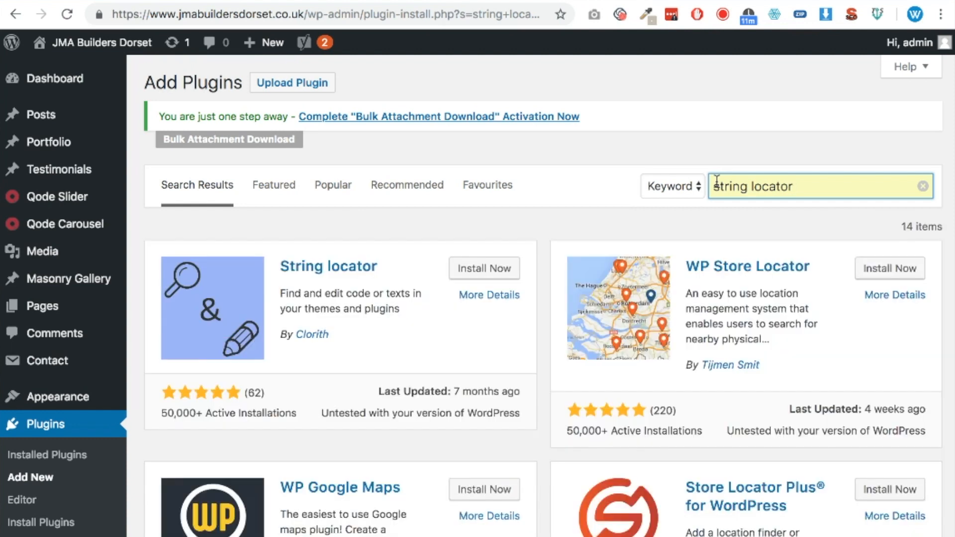
click(470, 272)
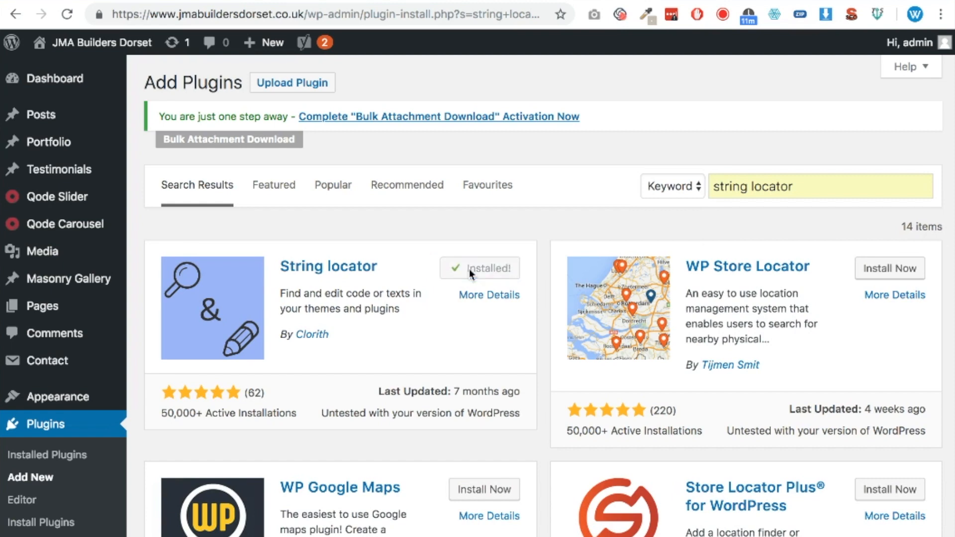
click(492, 269)
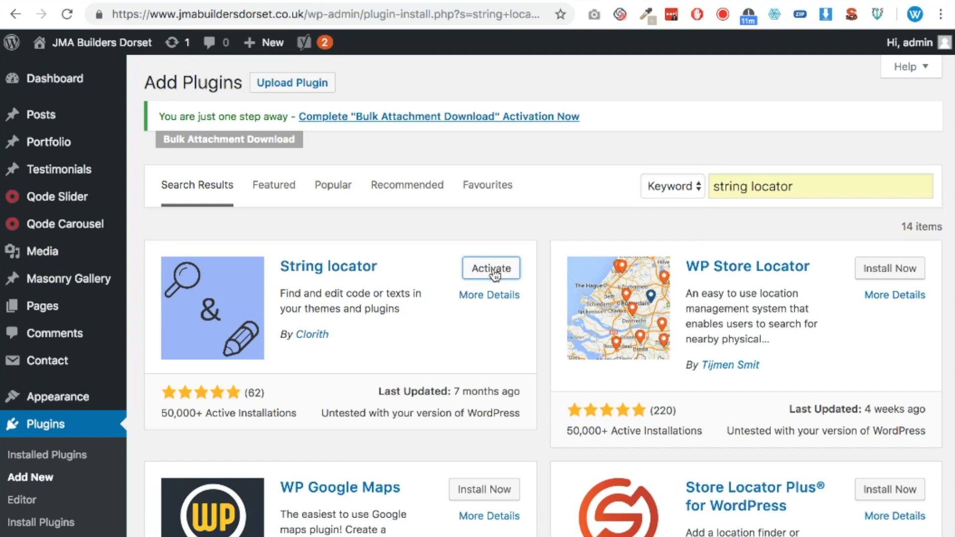
Open the String Locator tool and search the whole WordPress directory for "jandbuilding.co.uk"
scroll(419, 350, down, 10)
scroll(419, 350, down, 3)
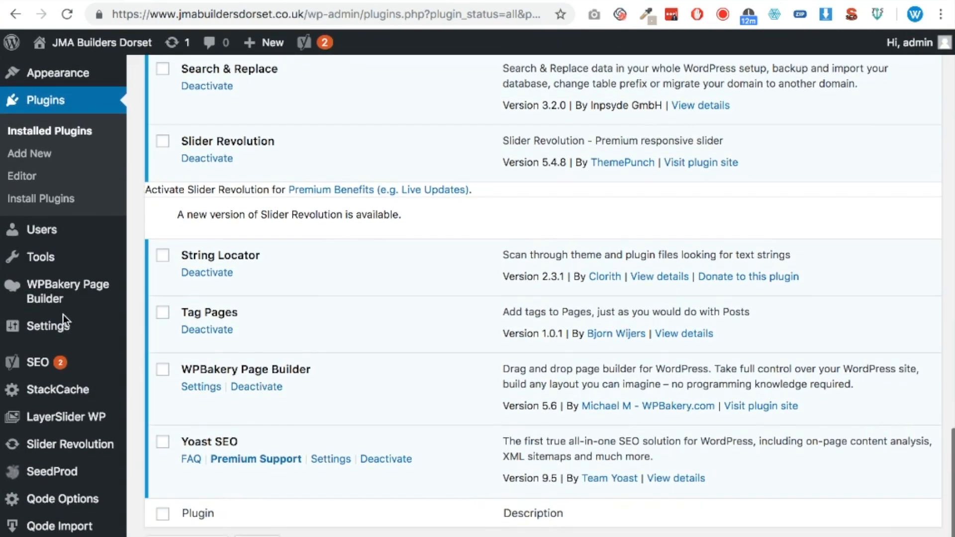
mouse_move(53, 262)
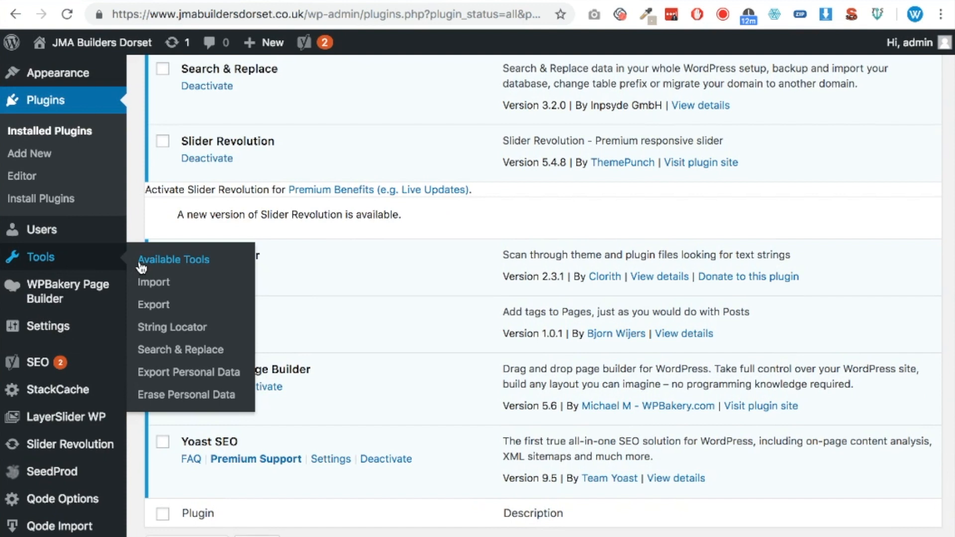
click(230, 329)
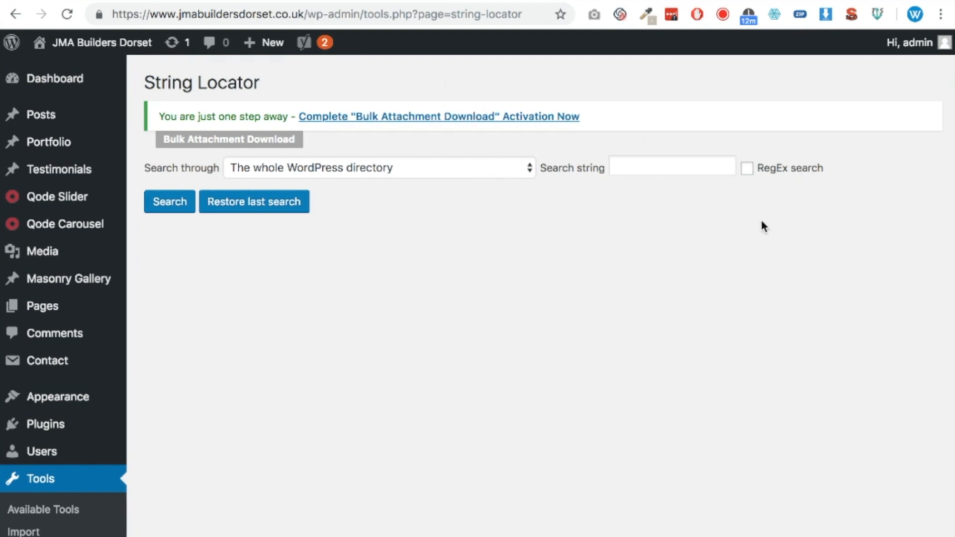
click(689, 168)
text(jandbuilding.co.uk)
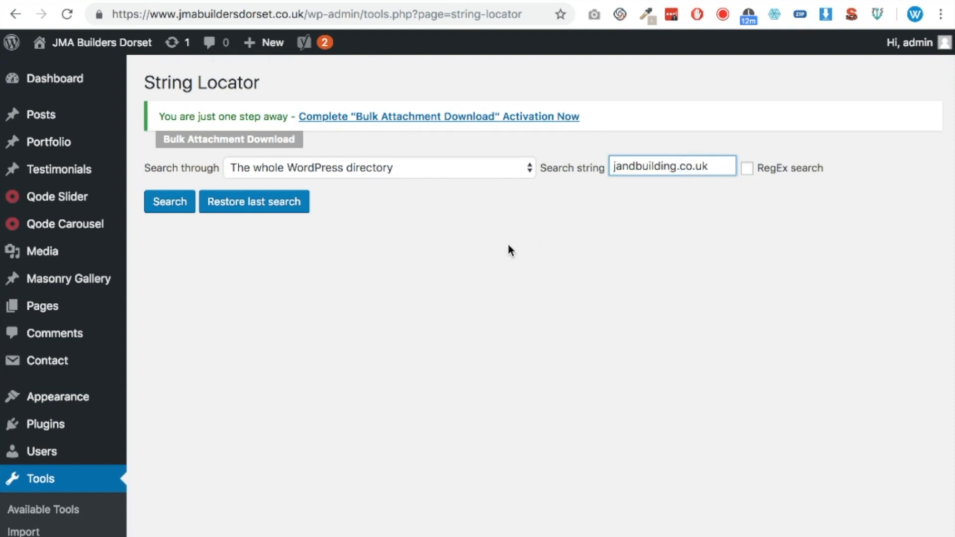
click(176, 207)
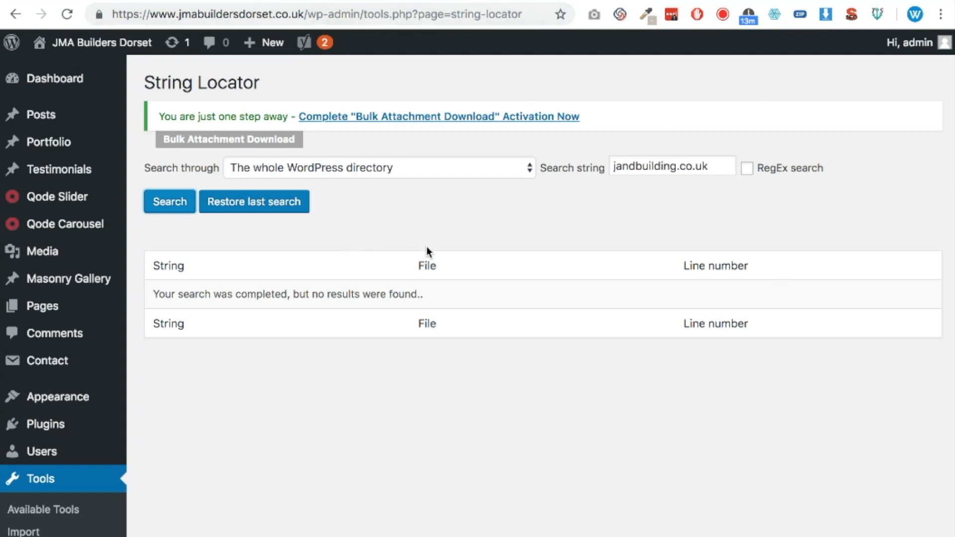
drag(522, 14, 307, 13)
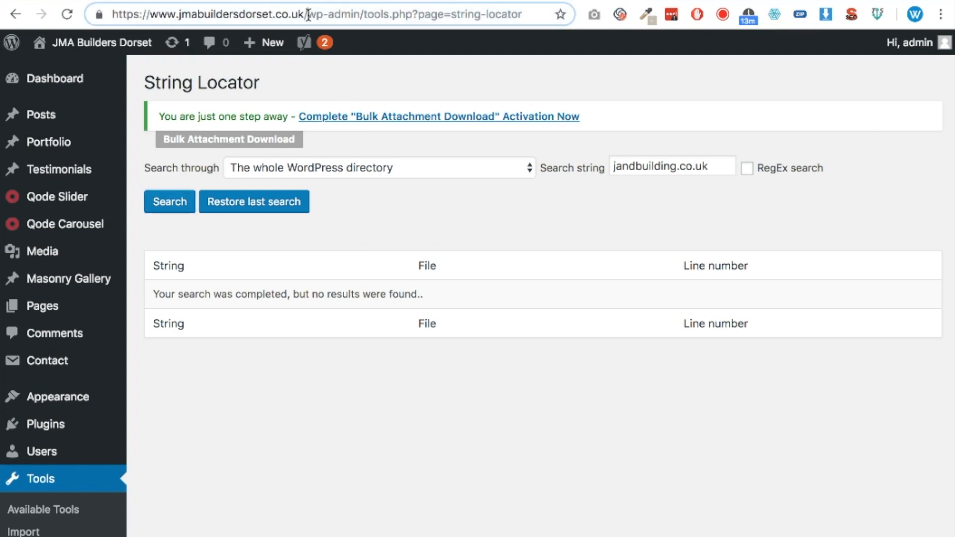
key(BackSpace)
key(Return)
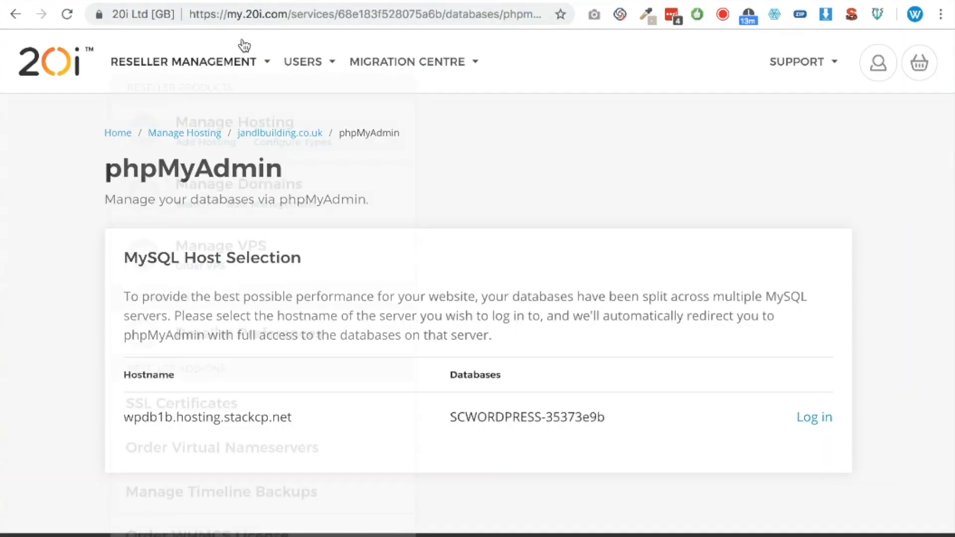
Switch to the 20i control panel, open the jandlbuilding.co.uk hosting package, filter its icons by "dom" and open domain management
mouse_move(352, 70)
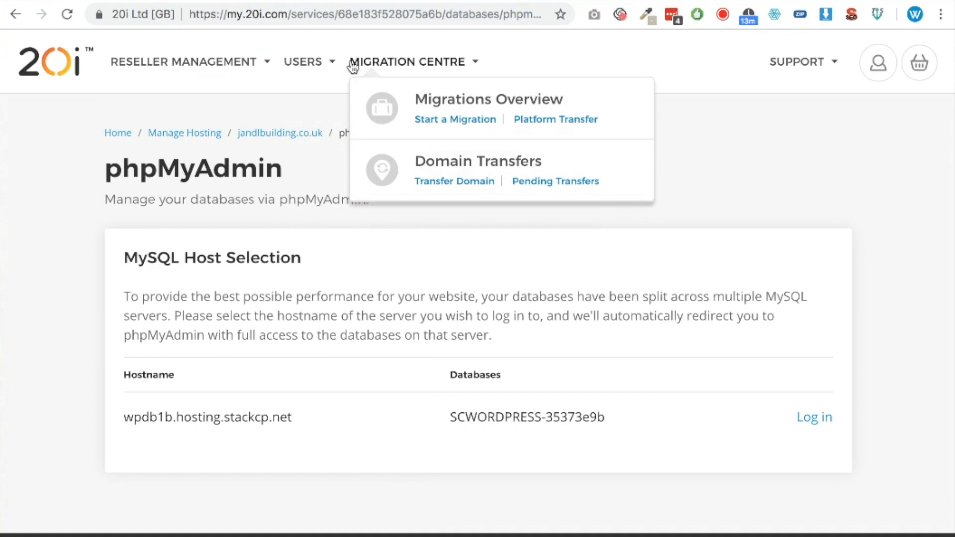
click(284, 135)
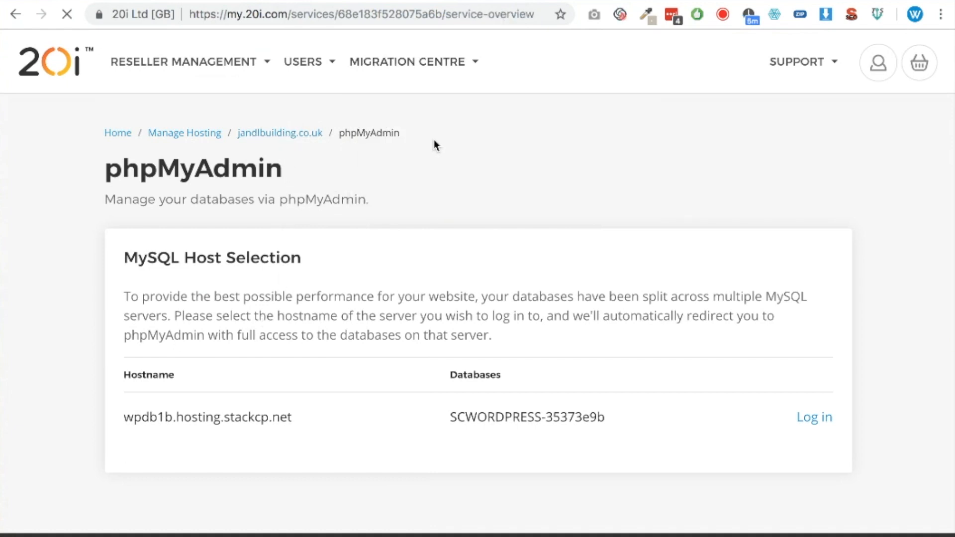
scroll(198, 220, down, 1)
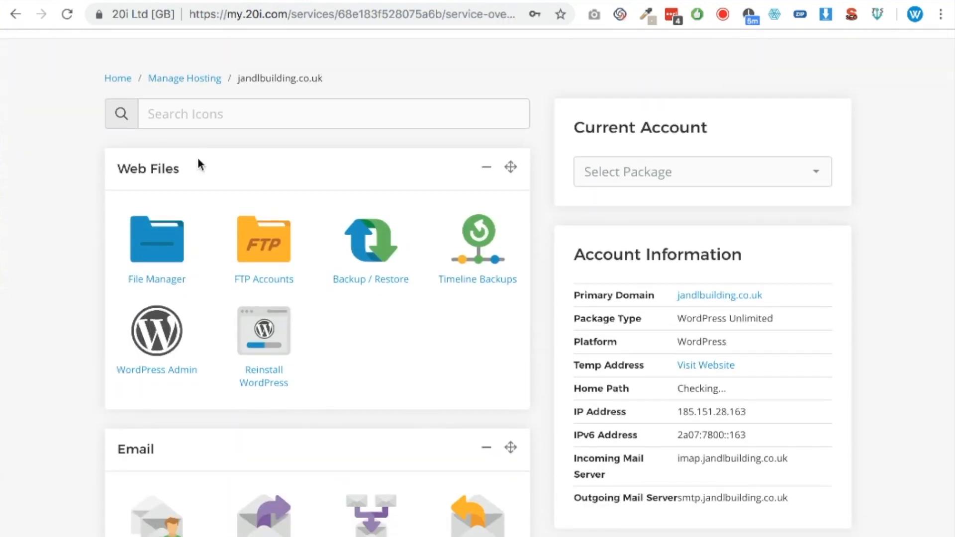
click(193, 115)
text(dom)
click(152, 232)
scroll(244, 347, down, 5)
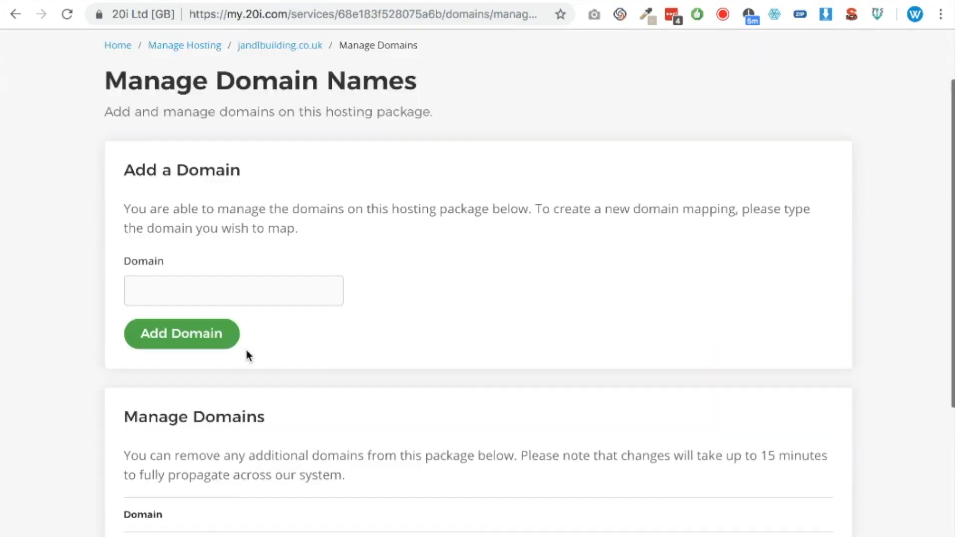
Make jmabuildersdorset.co.uk the hosting package's primary domain and check the jandlbuilding.co.uk entry in the domain list
scroll(257, 354, down, 1)
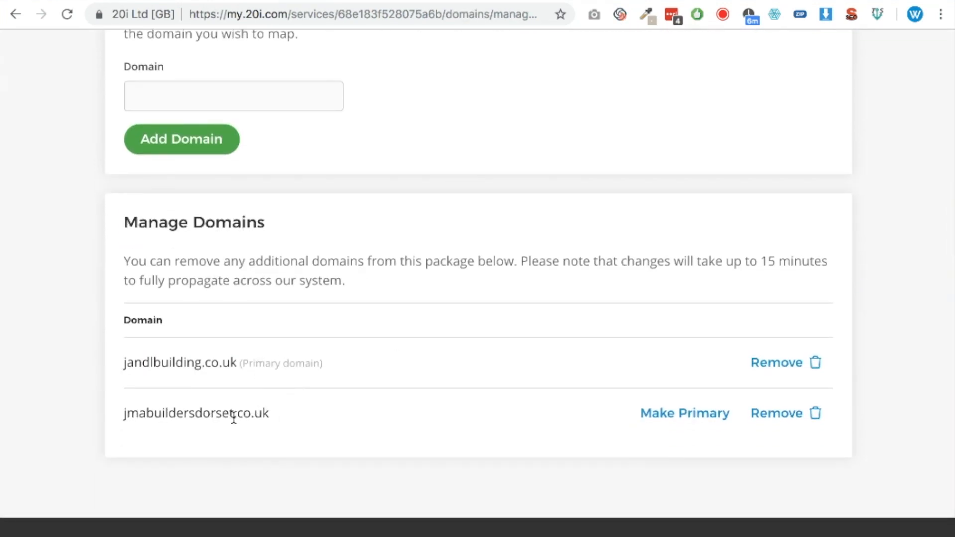
click(669, 423)
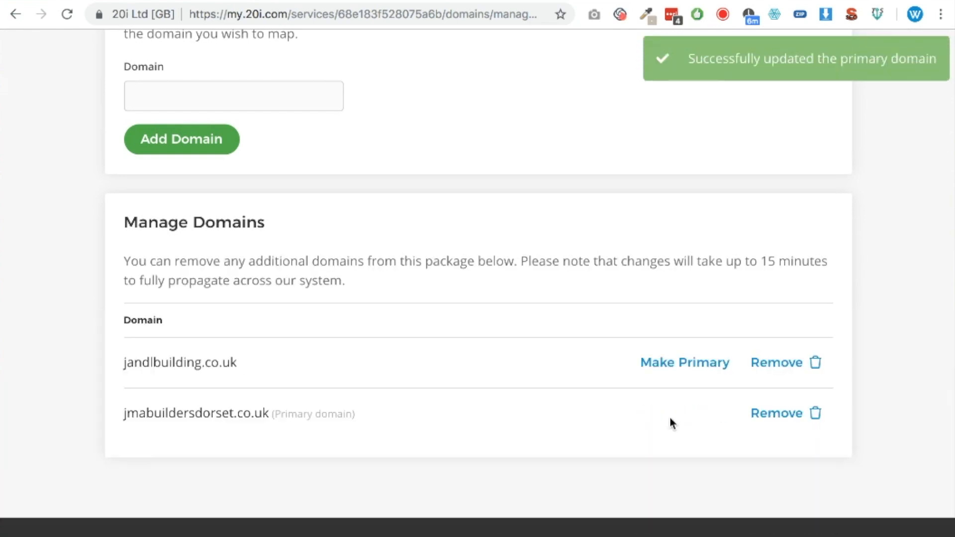
scroll(669, 463, down, 1)
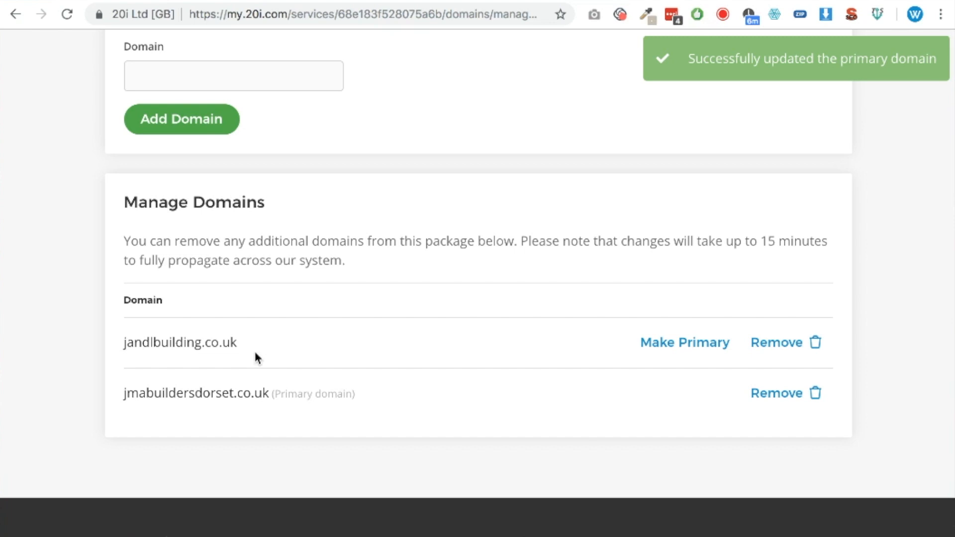
drag(237, 342, 121, 343)
click(290, 349)
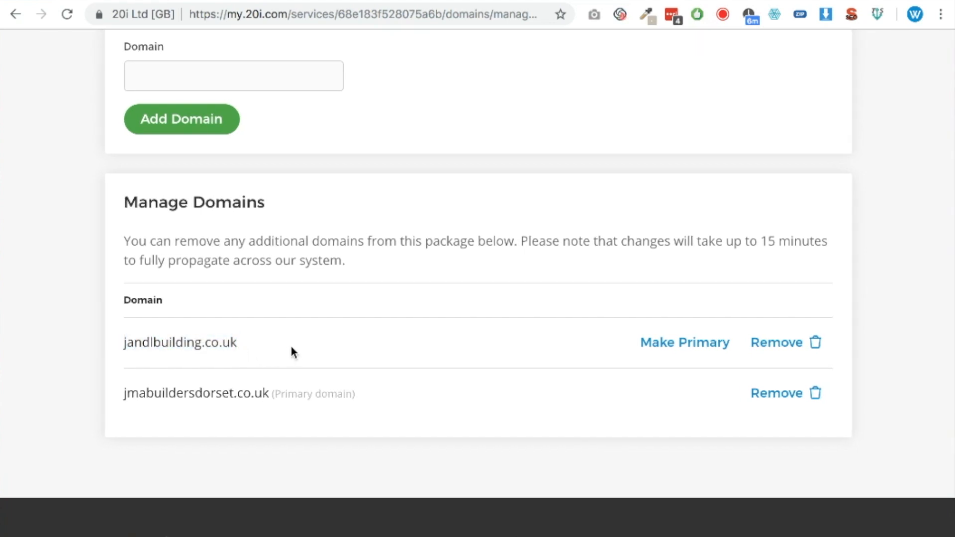